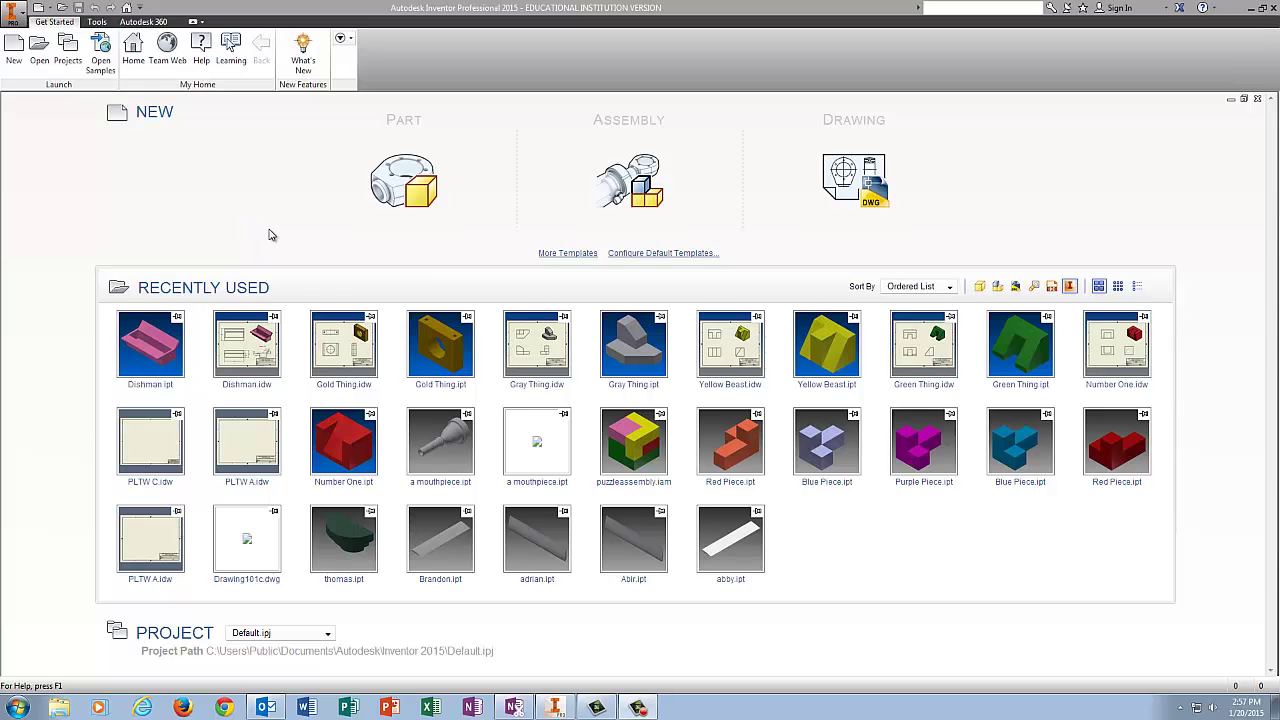
# - Create a new part file, Part1, from the Standard.ipt template
pyautogui.click(14, 50)
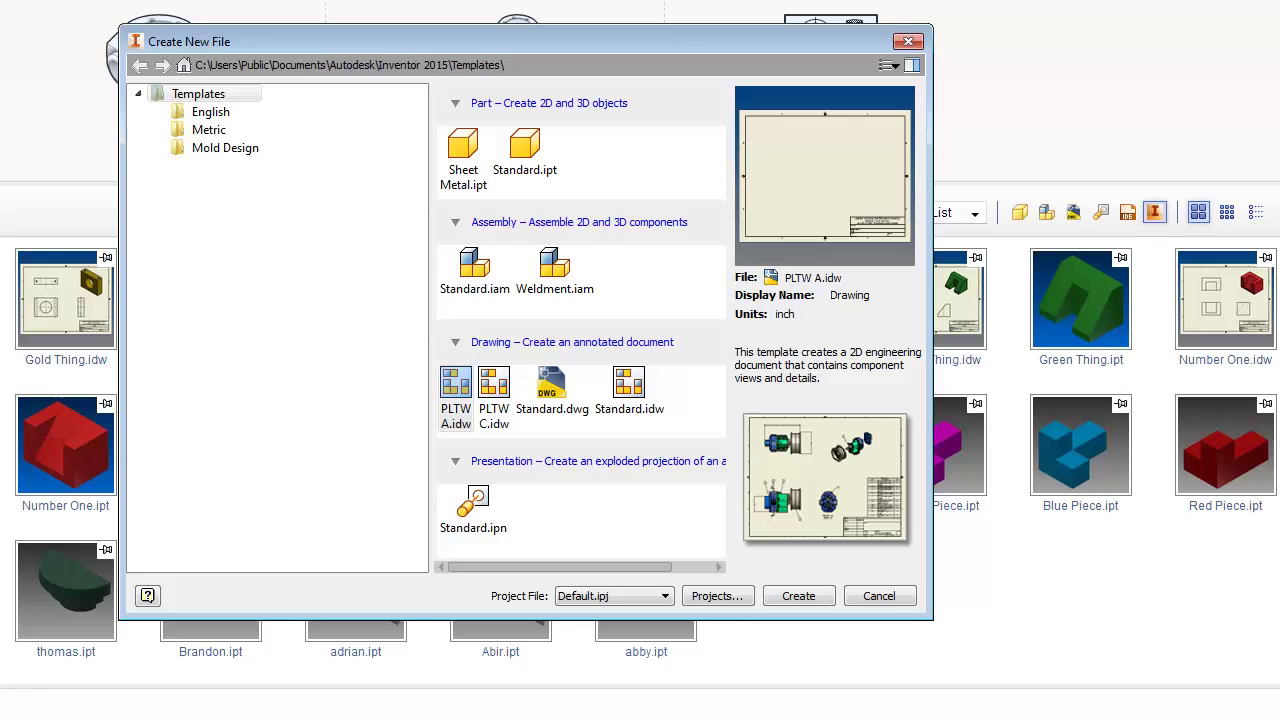
pyautogui.click(547, 165)
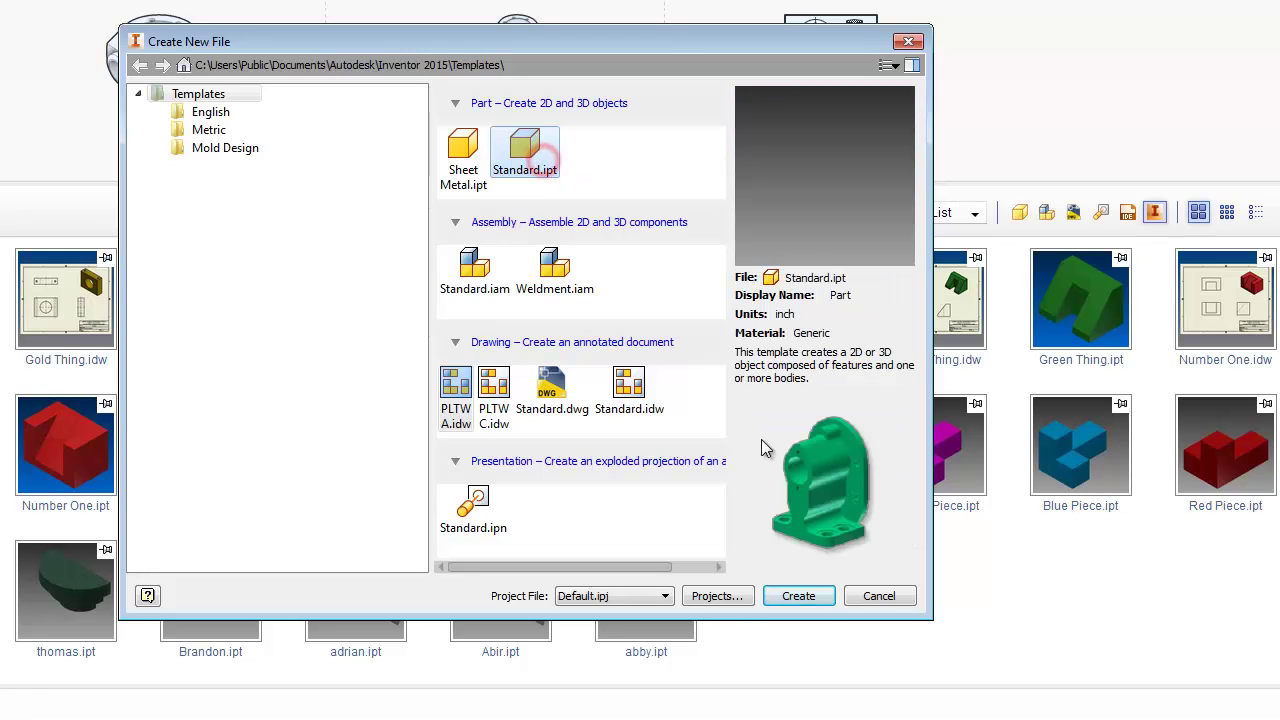
pyautogui.click(810, 596)
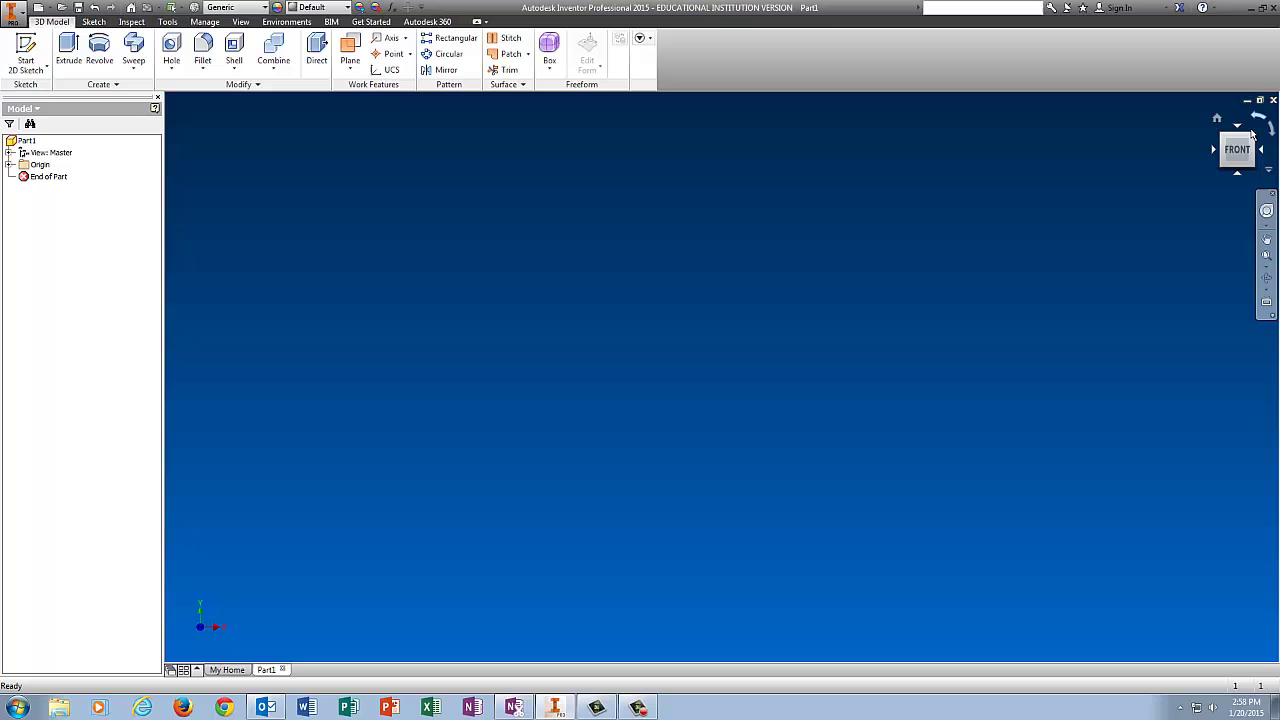
# - Return to the isometric home view, expand Origin and select the YZ Plane
pyautogui.click(1215, 120)
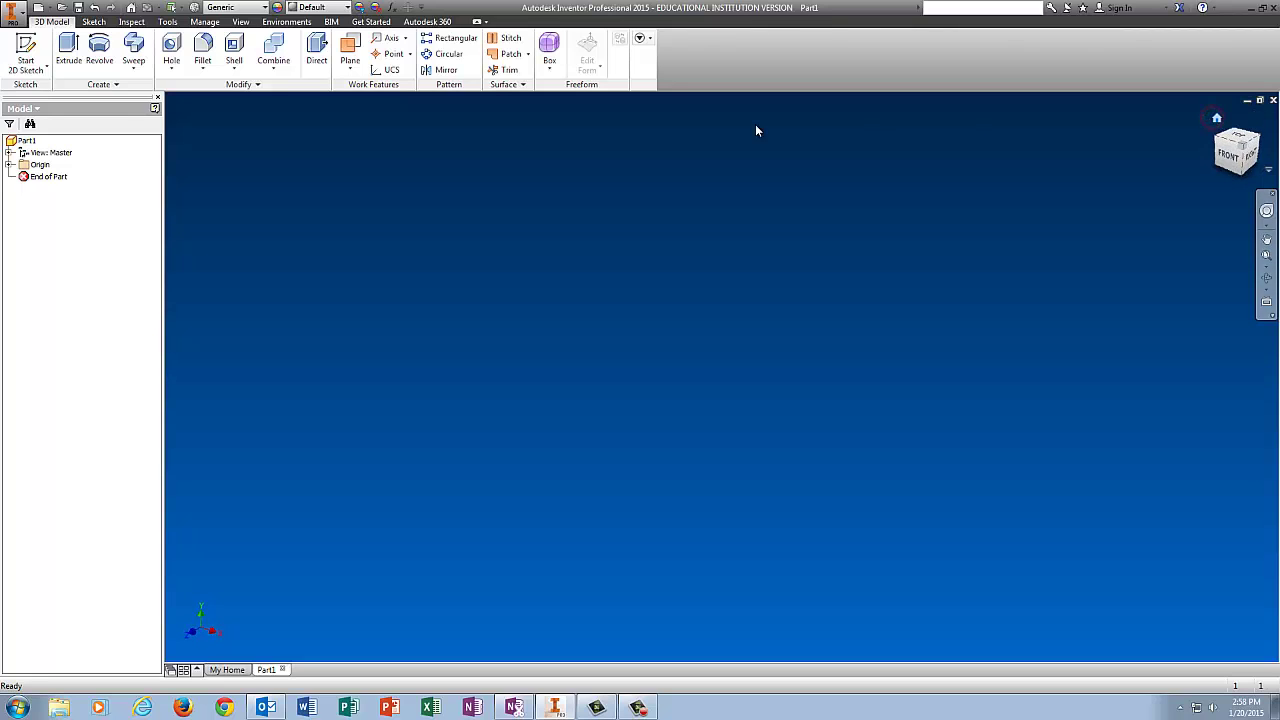
pyautogui.click(10, 165)
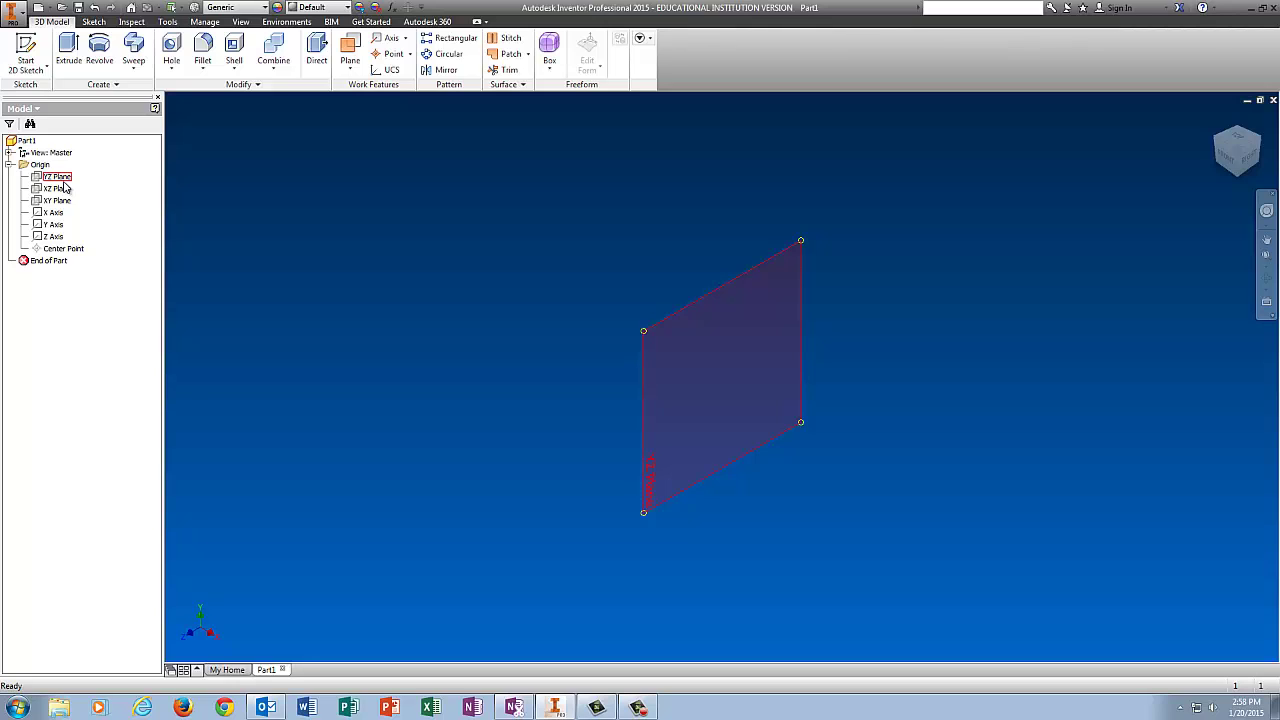
pyautogui.click(58, 177)
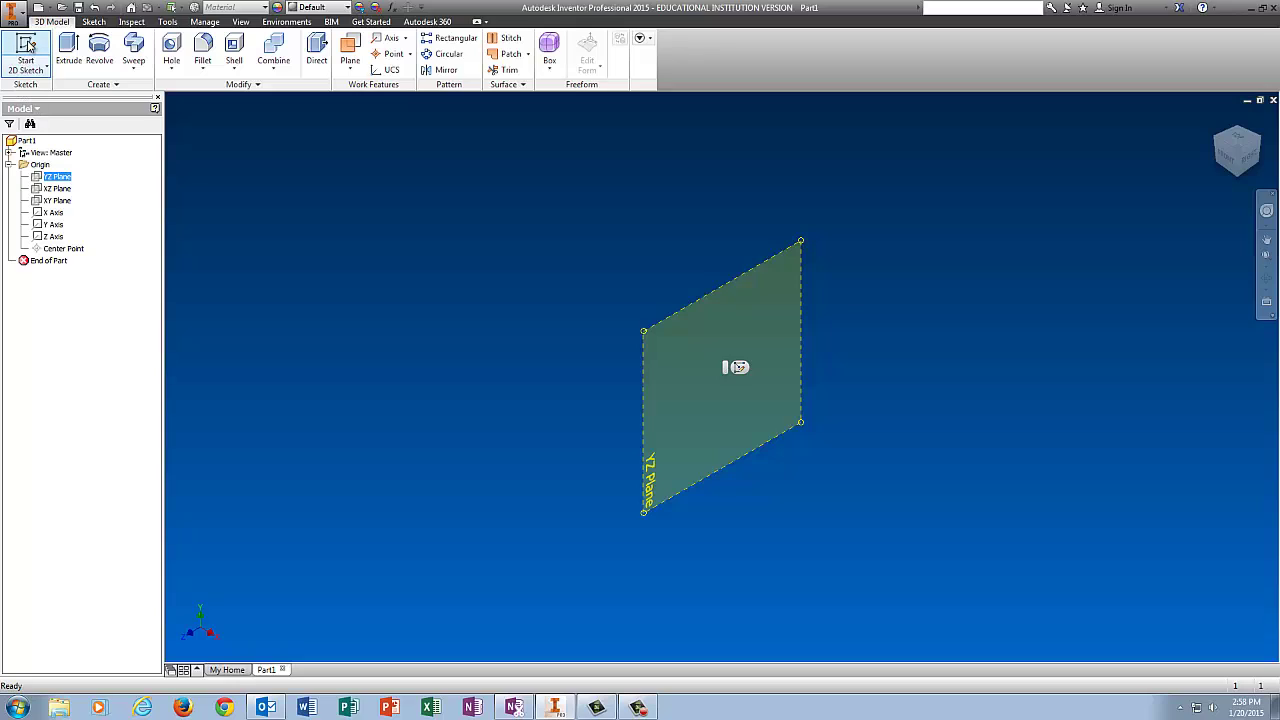
# - Sketch a closed line profile on the YZ Plane: top, right, bottom, short left and sloped closing edges
pyautogui.click(27, 45)
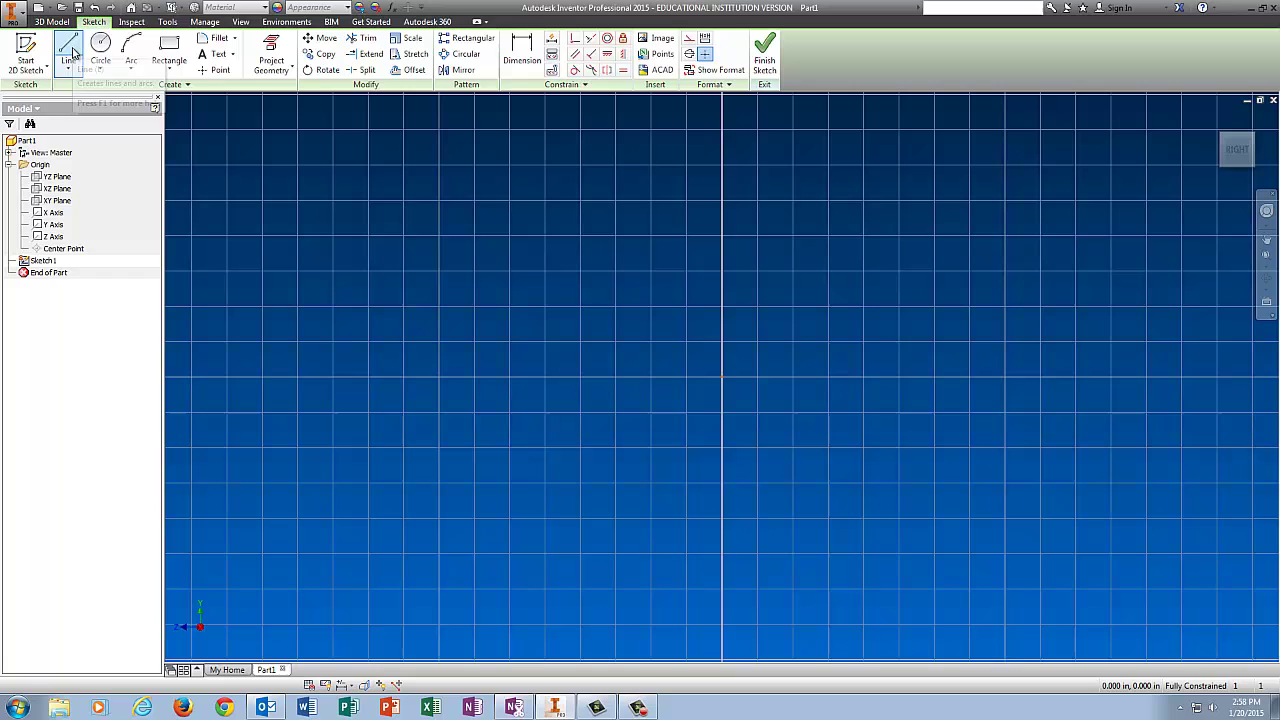
pyautogui.click(70, 52)
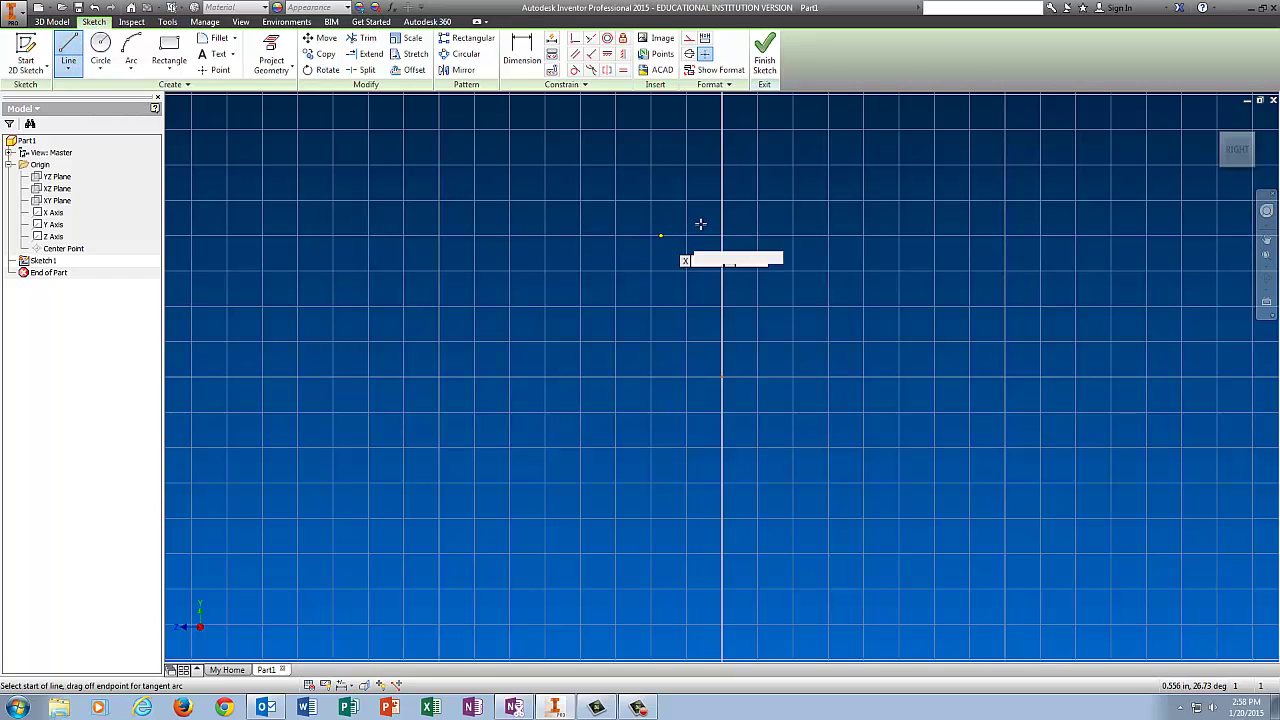
pyautogui.click(654, 222)
pyautogui.click(828, 221)
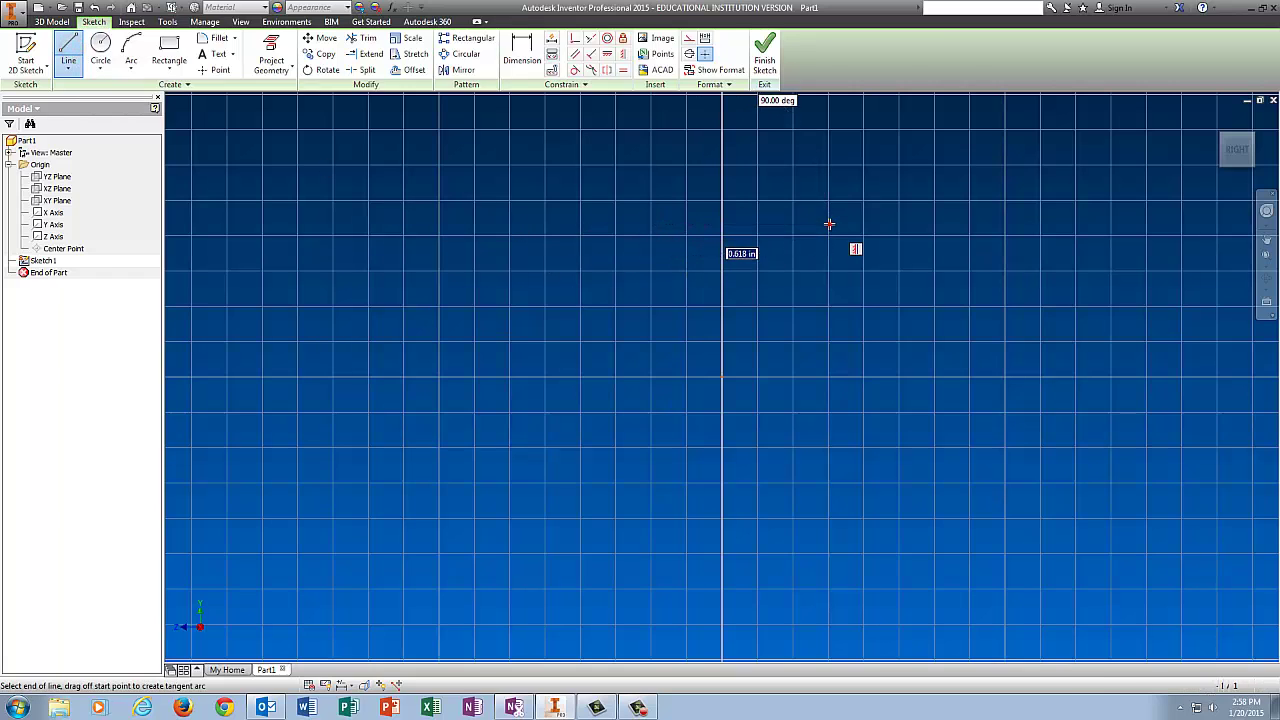
pyautogui.click(827, 502)
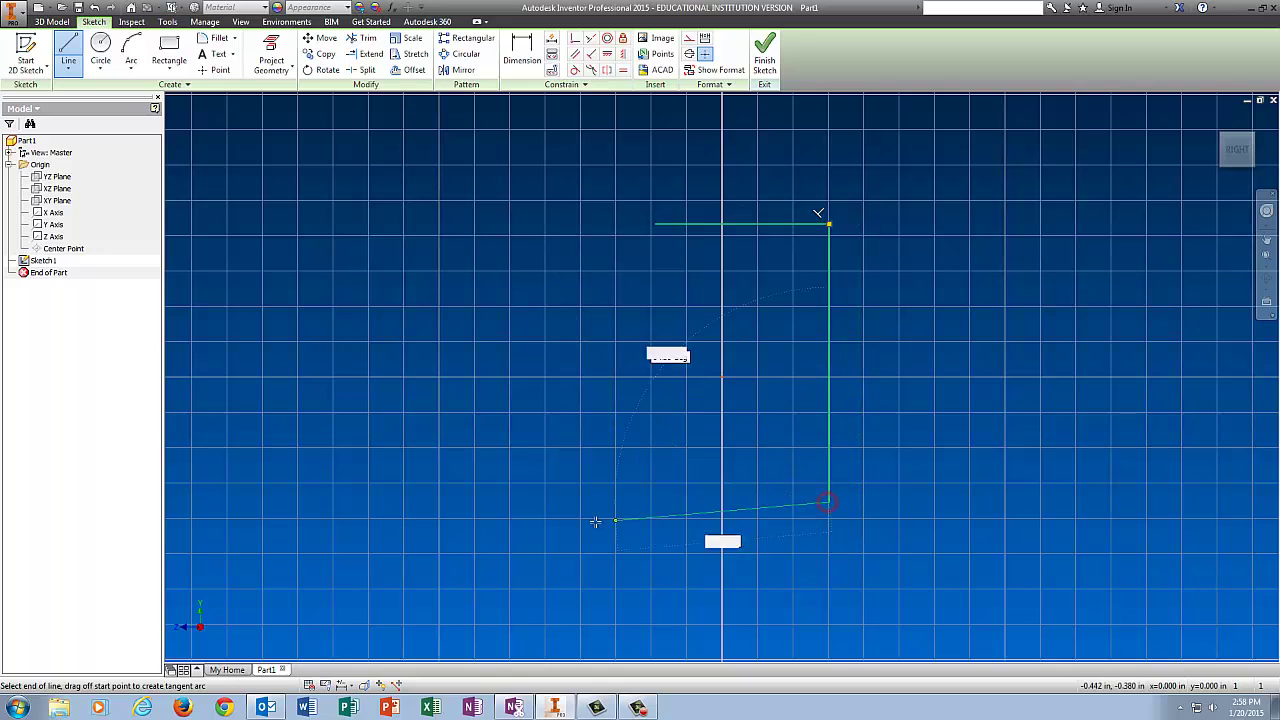
pyautogui.click(488, 501)
pyautogui.click(488, 438)
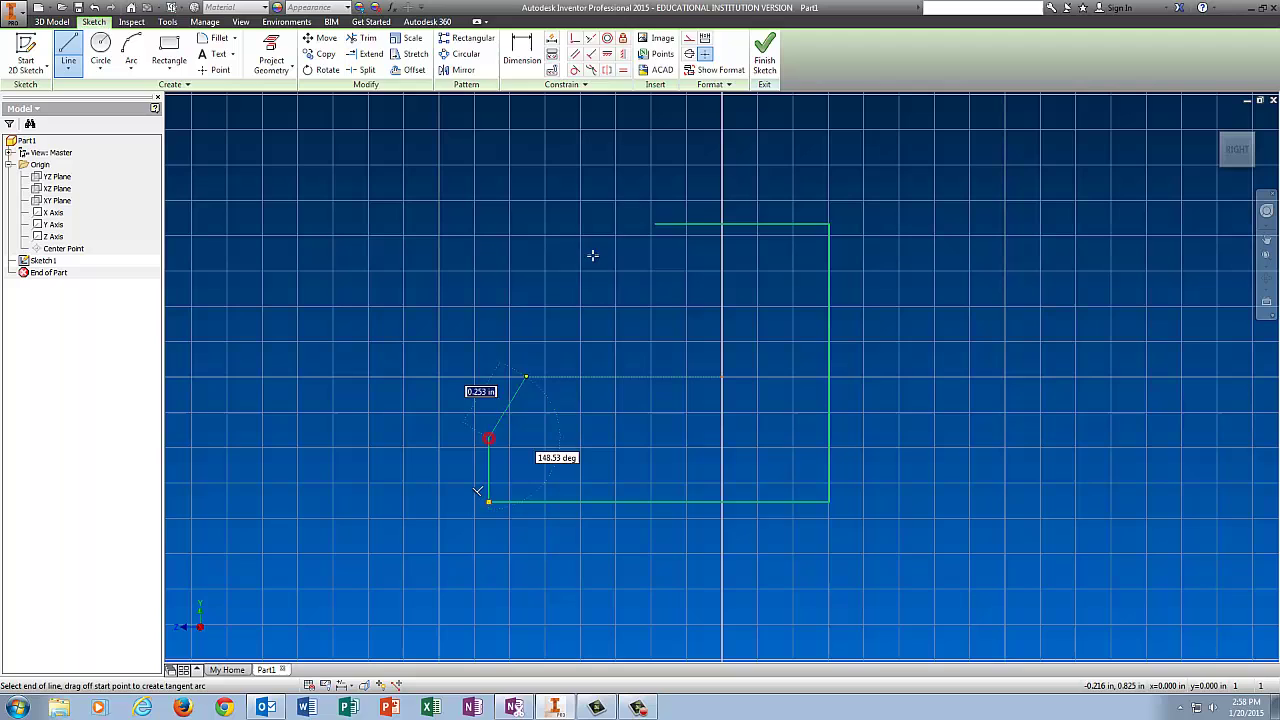
pyautogui.click(654, 224)
# - Dimension the profile's right edge 1.750 tall and bottom edge 2.500 wide
pyautogui.click(522, 55)
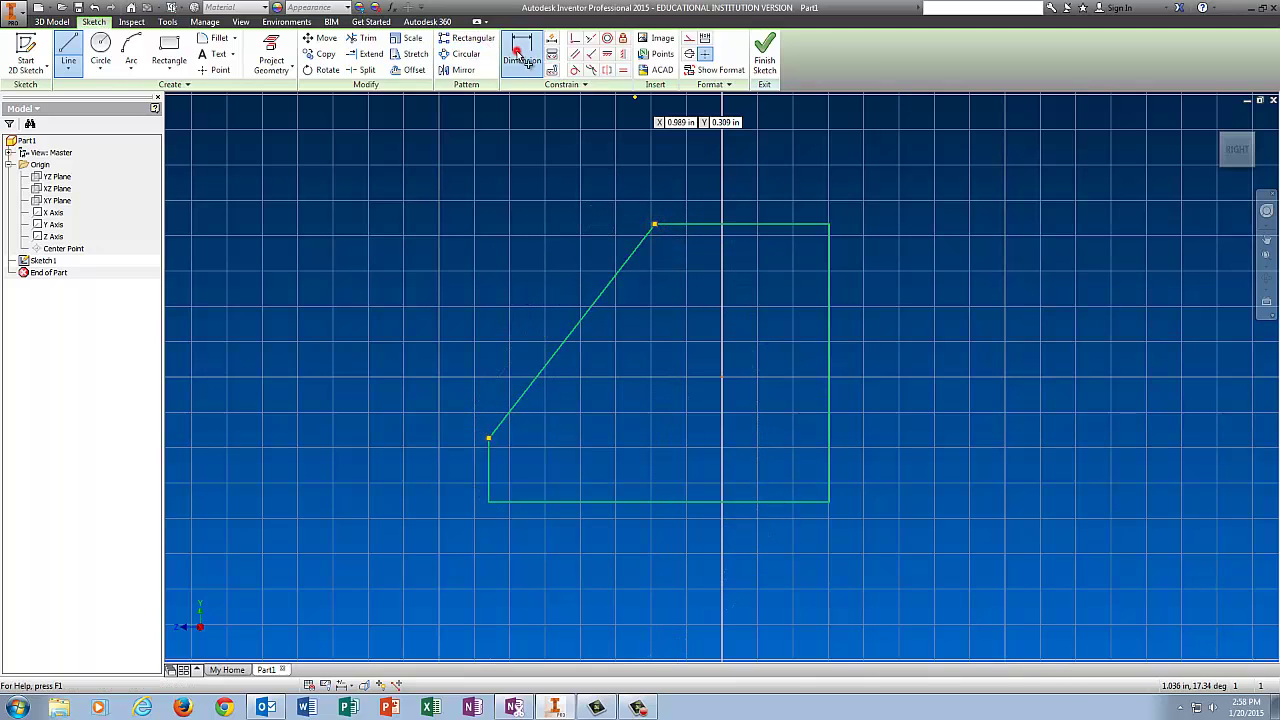
pyautogui.click(829, 358)
pyautogui.click(925, 364)
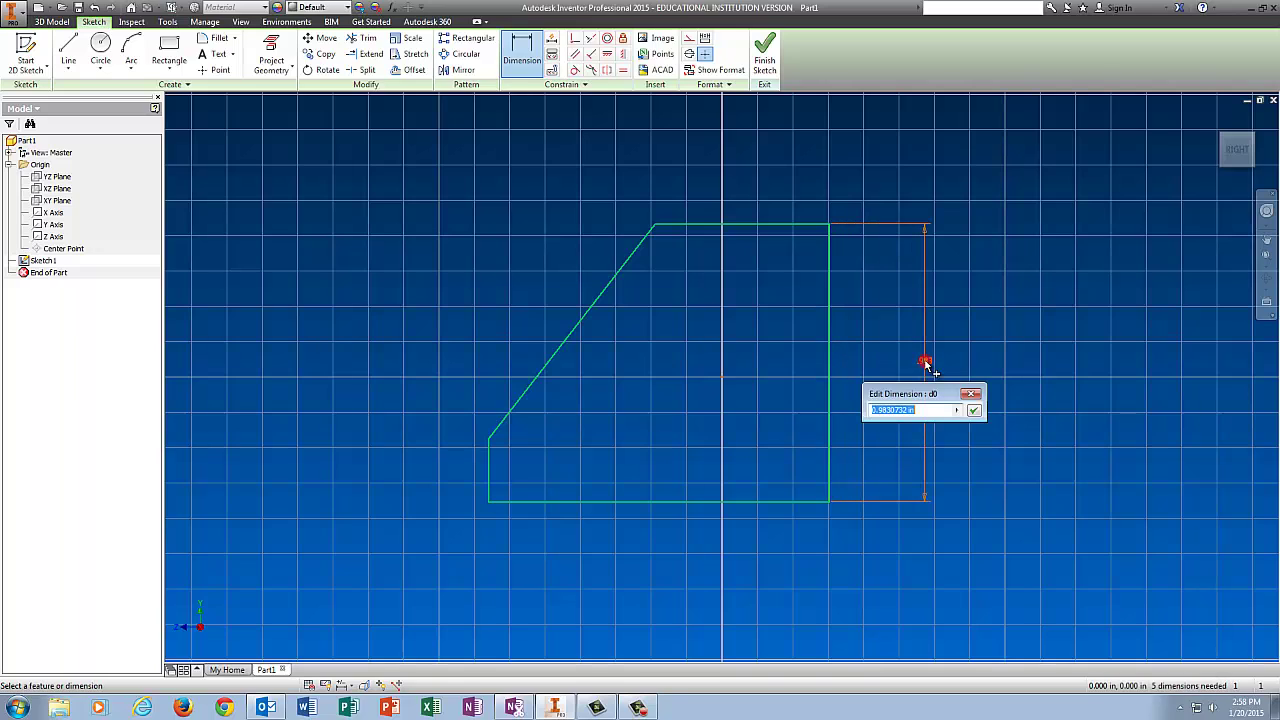
pyautogui.write('1.75')
pyautogui.press('Return')
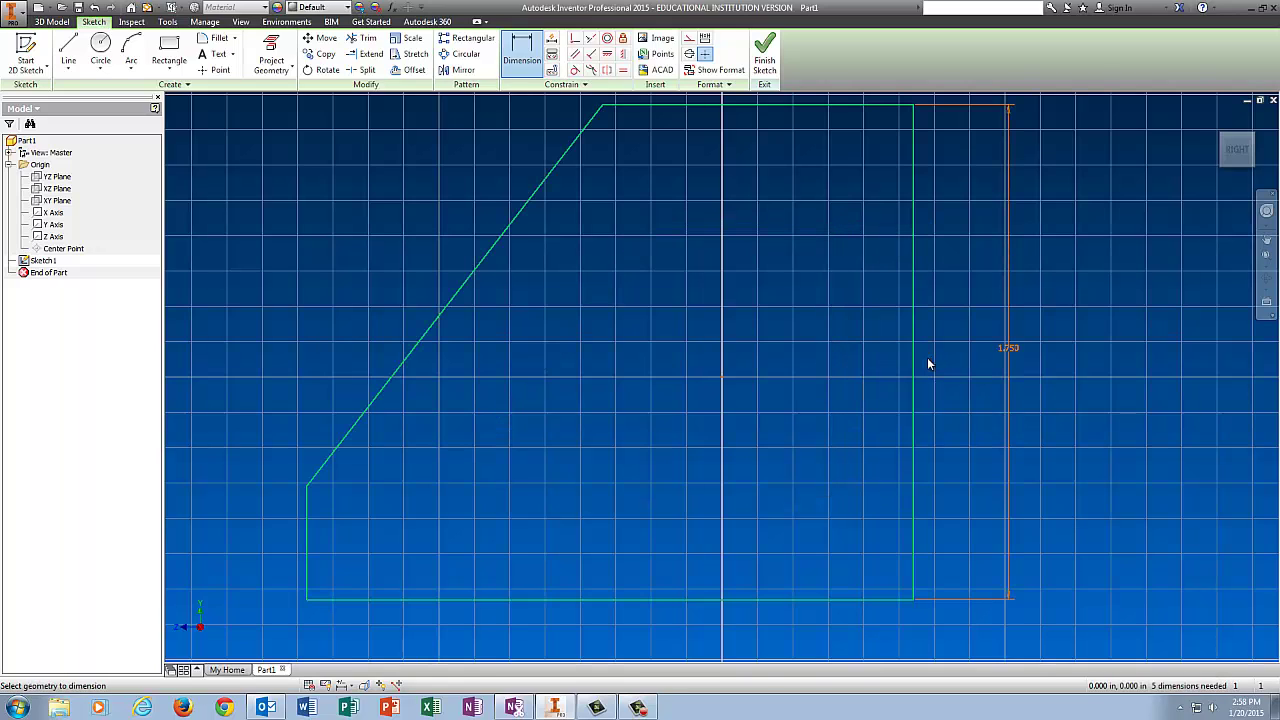
pyautogui.click(723, 599)
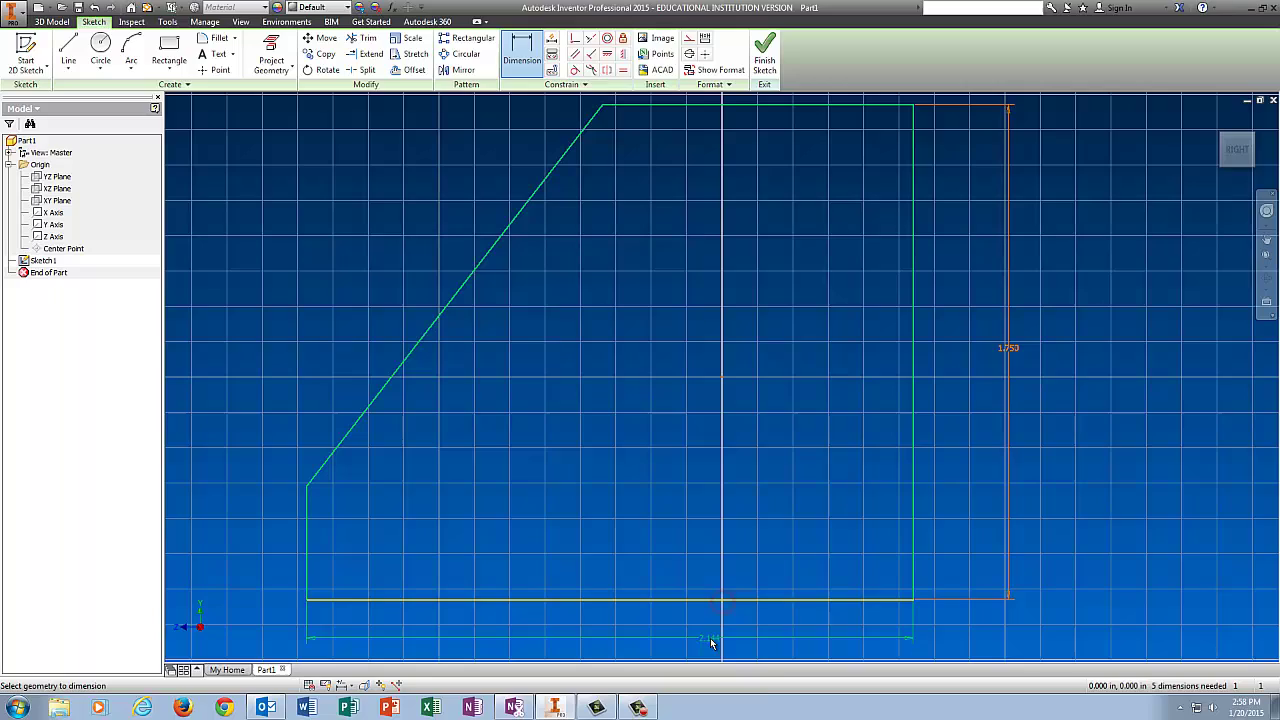
pyautogui.click(710, 638)
pyautogui.write('2.5')
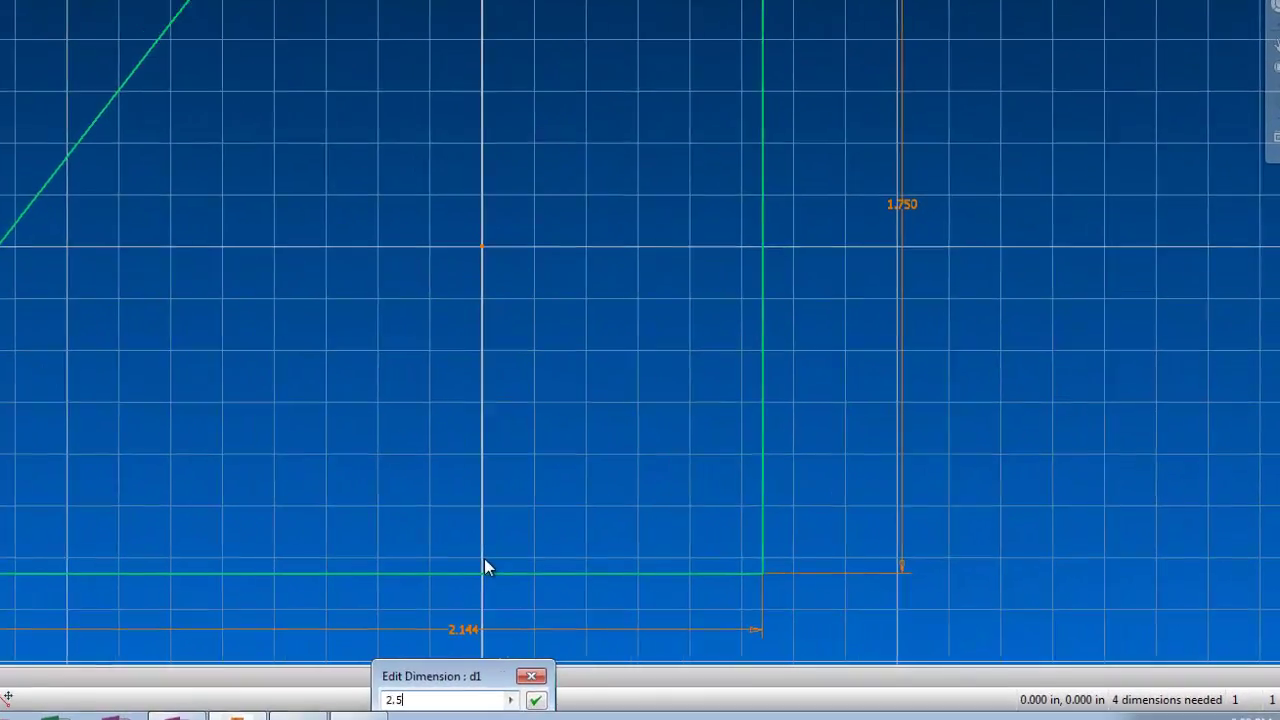
pyautogui.press('Return')
# - Dimension the top edge to .750 and the short left edge to .500
pyautogui.scroll(-3, 481, 552)
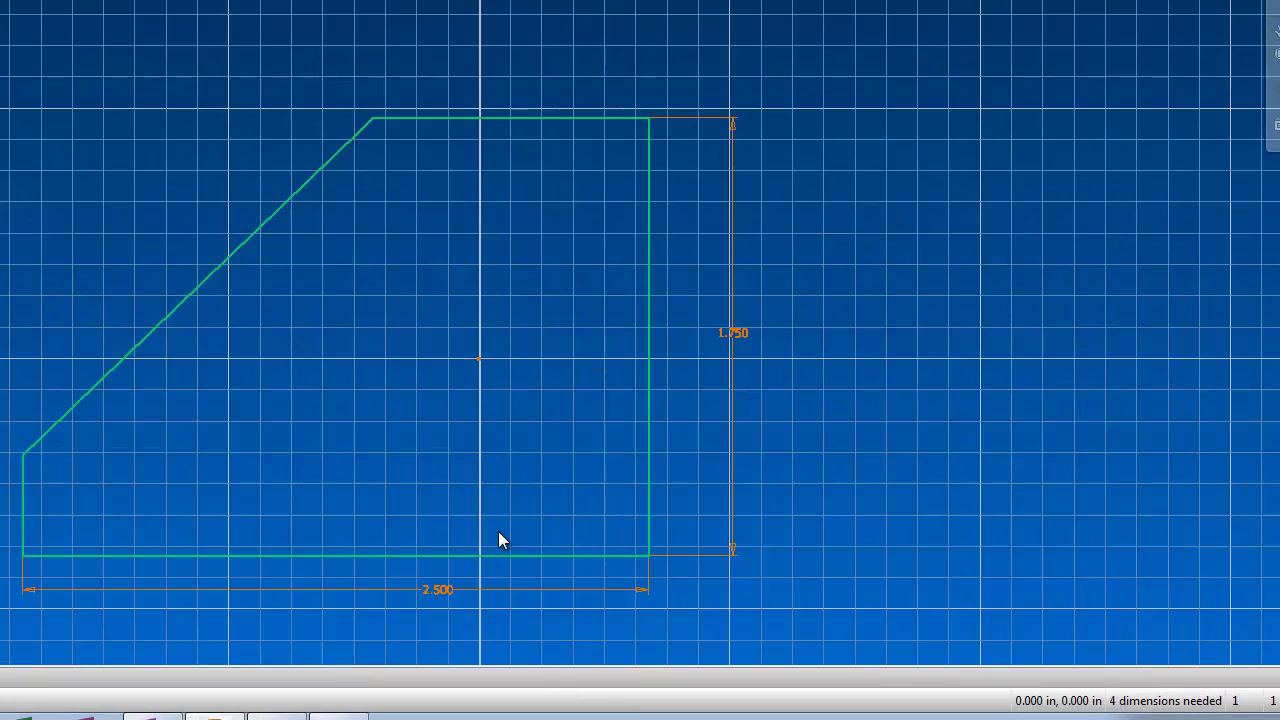
pyautogui.click(534, 119)
pyautogui.click(544, 33)
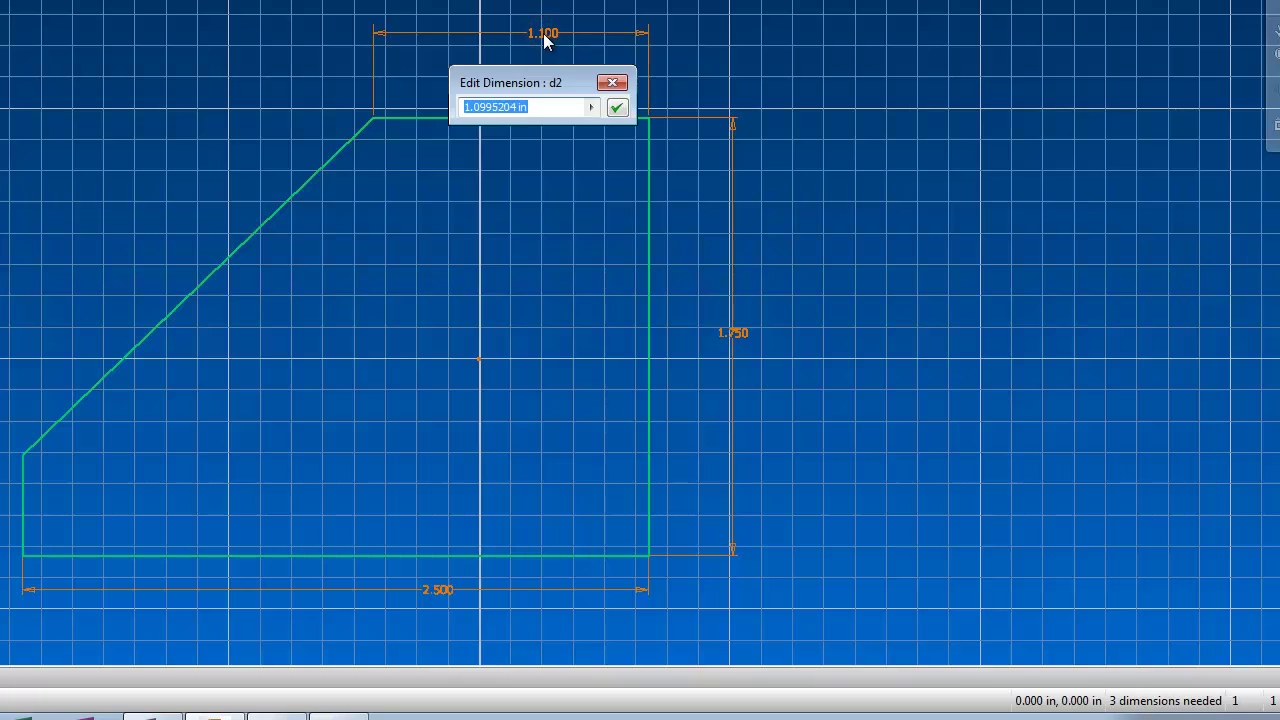
pyautogui.write('.75')
pyautogui.press('Return')
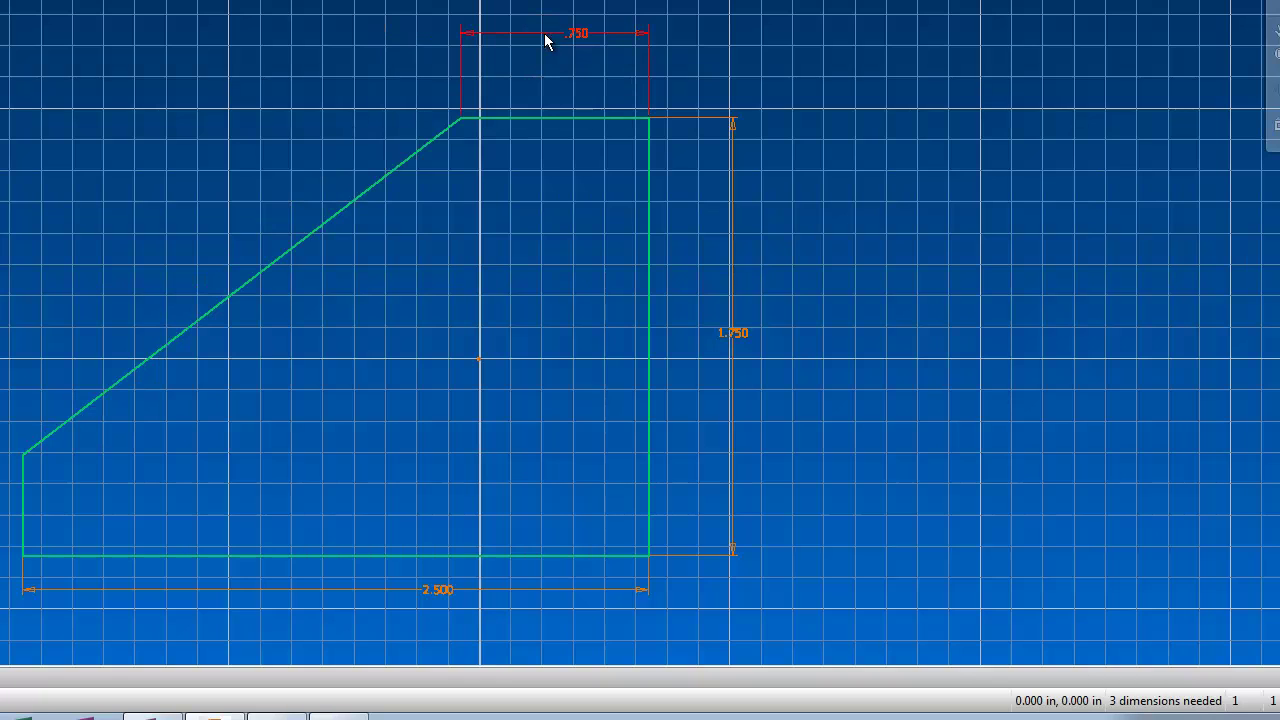
pyautogui.click(22, 497)
pyautogui.click(0, 496)
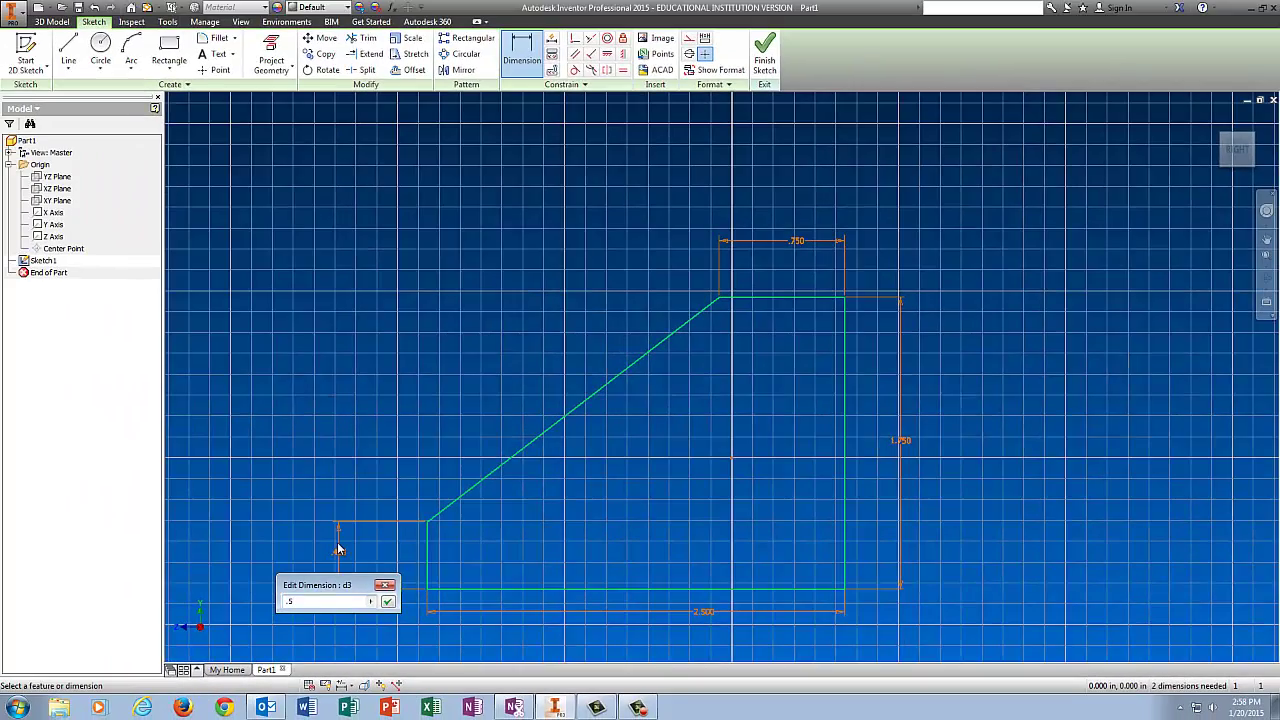
pyautogui.press('Return')
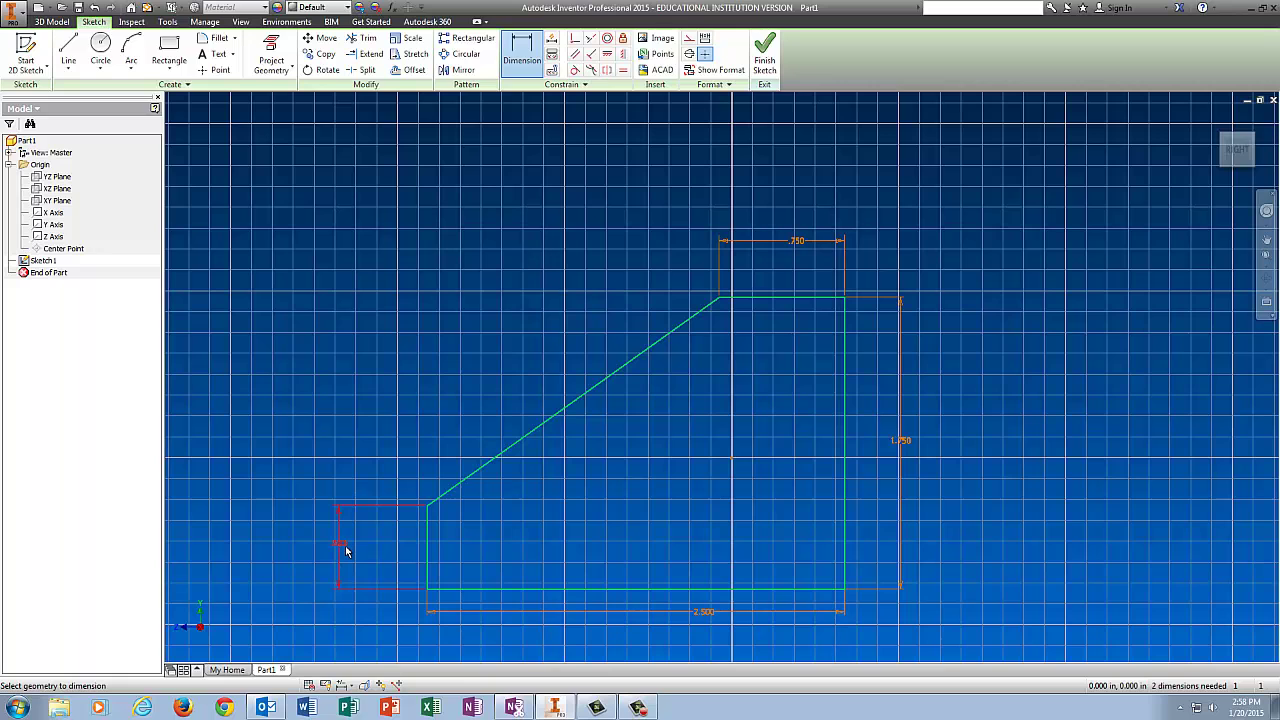
# - Finish Sketch1 and extrude the profile .75 in deep
pyautogui.click(764, 55)
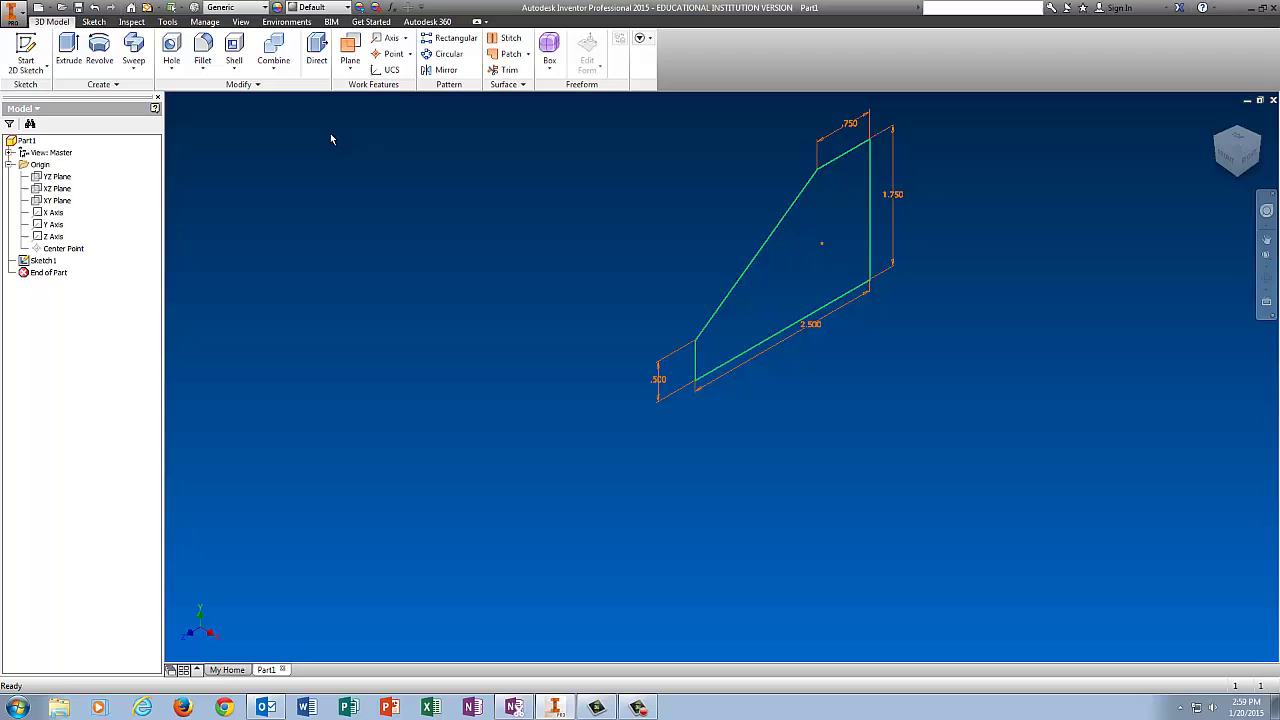
pyautogui.click(67, 50)
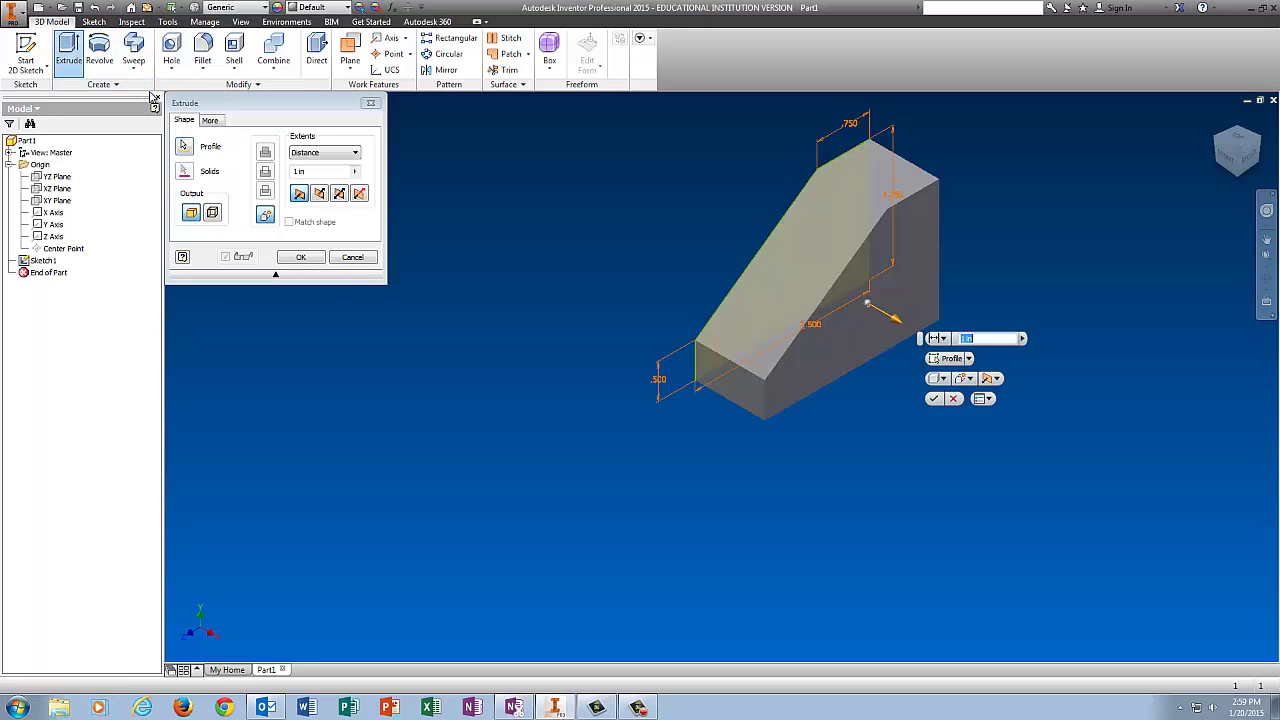
pyautogui.write('.75')
pyautogui.press('Return')
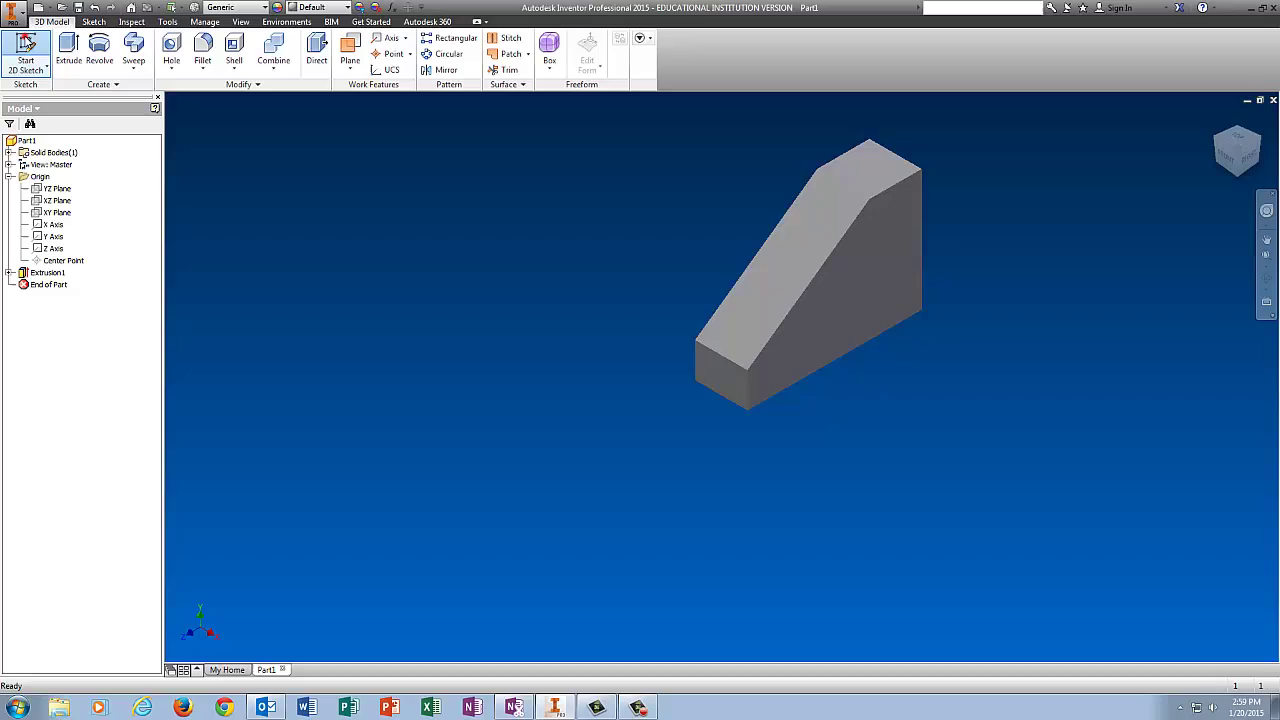
# - Start Sketch2 on the part's side face and project its cut edges into it
pyautogui.click(27, 45)
pyautogui.click(863, 295)
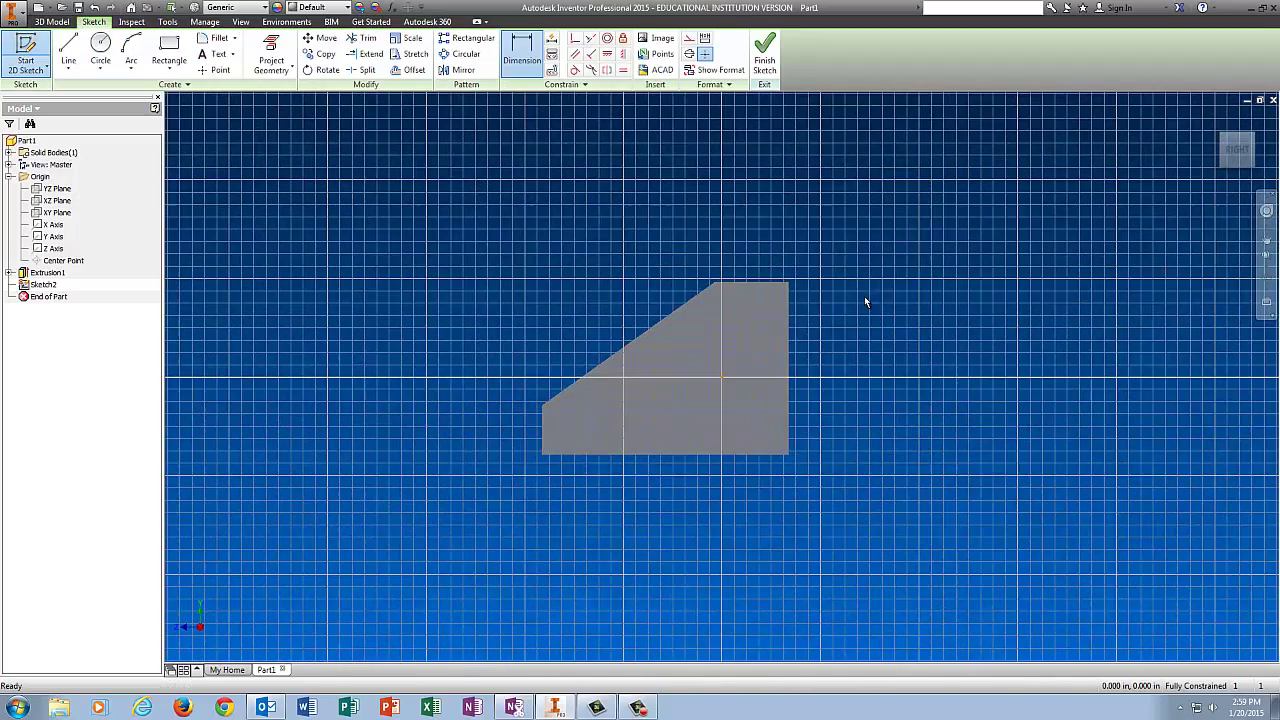
pyautogui.click(287, 72)
pyautogui.click(291, 114)
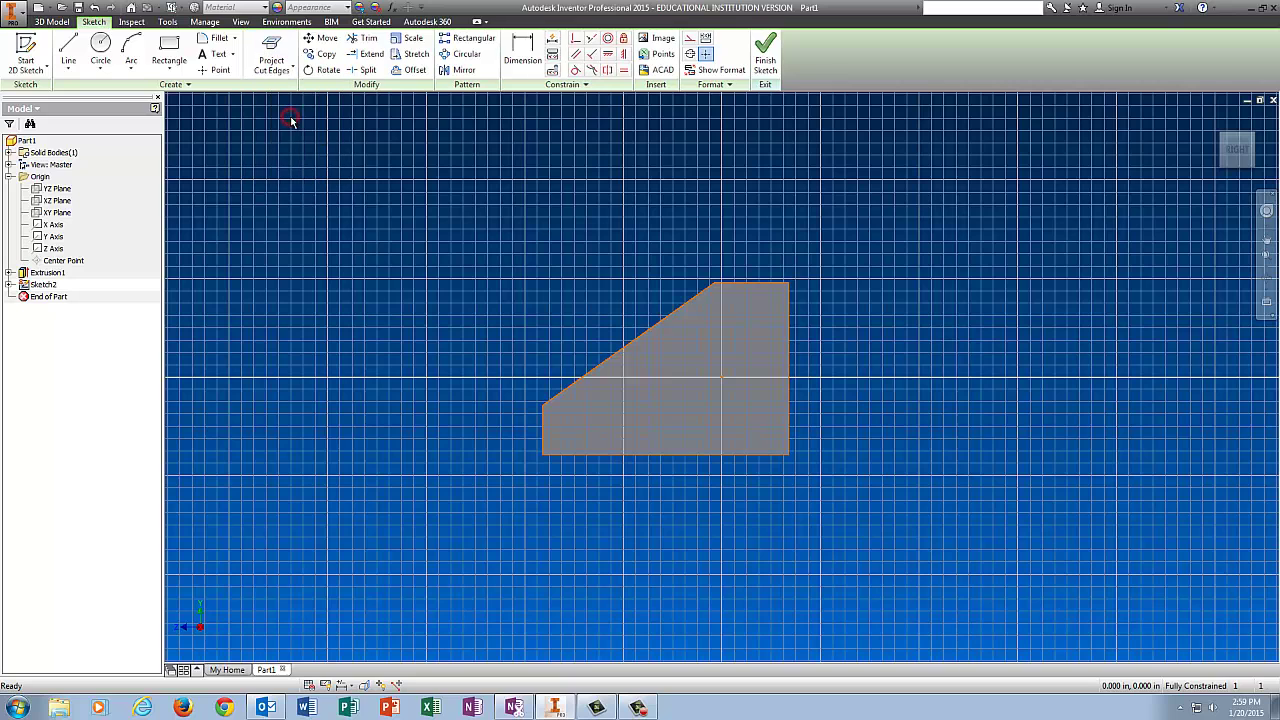
pyautogui.scroll(2, 826, 490)
pyautogui.scroll(-2, 710, 458)
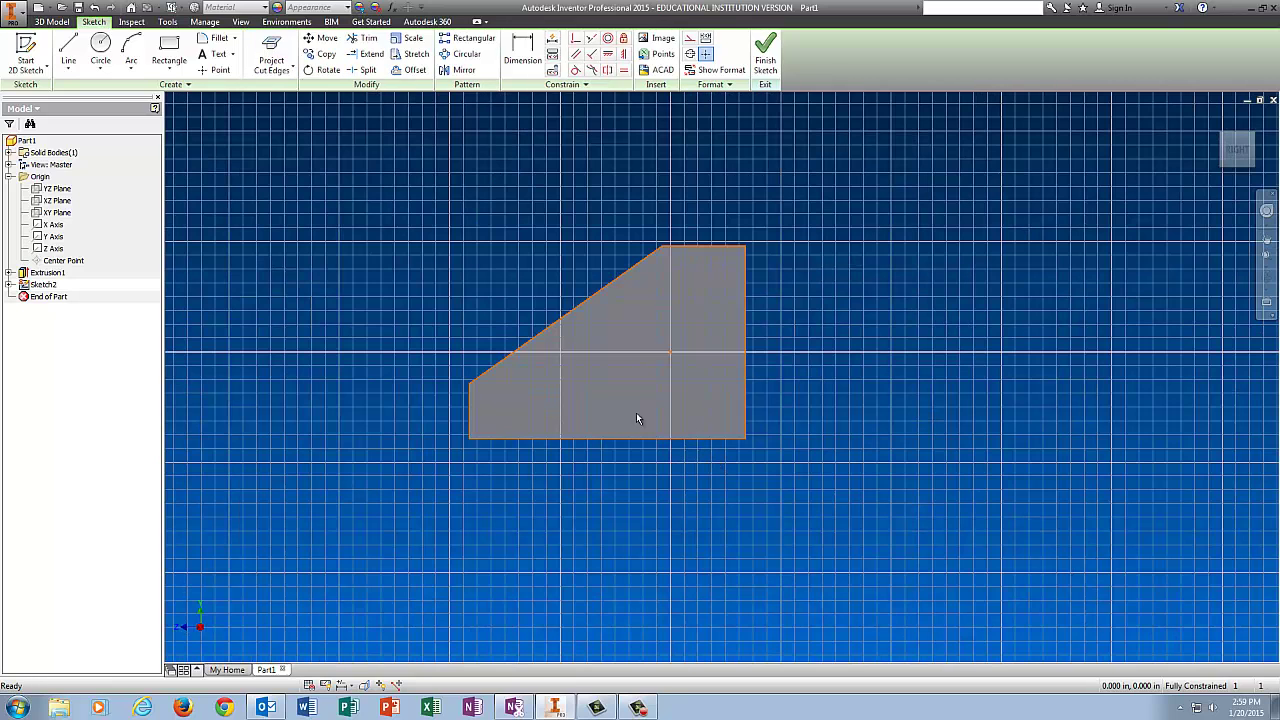
pyautogui.scroll(2, 637, 416)
# - Draw a rectangle from the profile's bottom-right corner to a point inside the profile
pyautogui.click(169, 50)
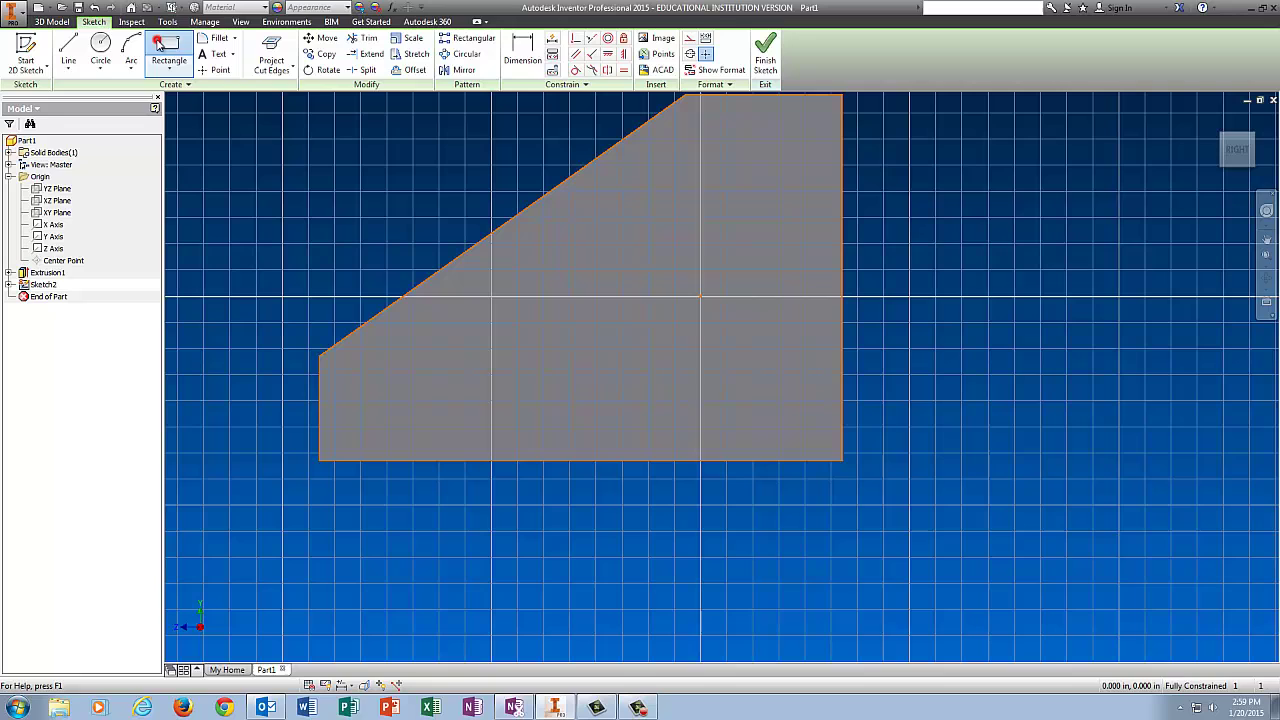
pyautogui.click(841, 460)
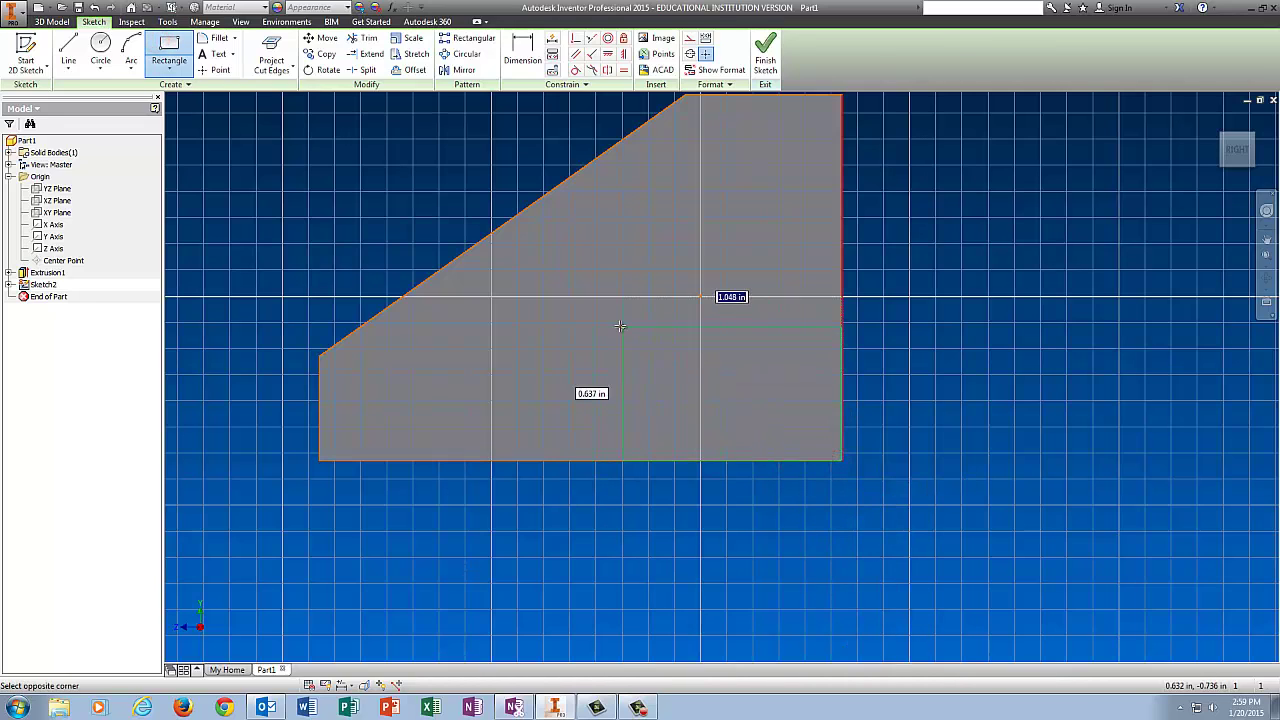
pyautogui.click(550, 285)
# - Dimension the rectangle's top edge 1.75 and its left edge .75
pyautogui.click(508, 62)
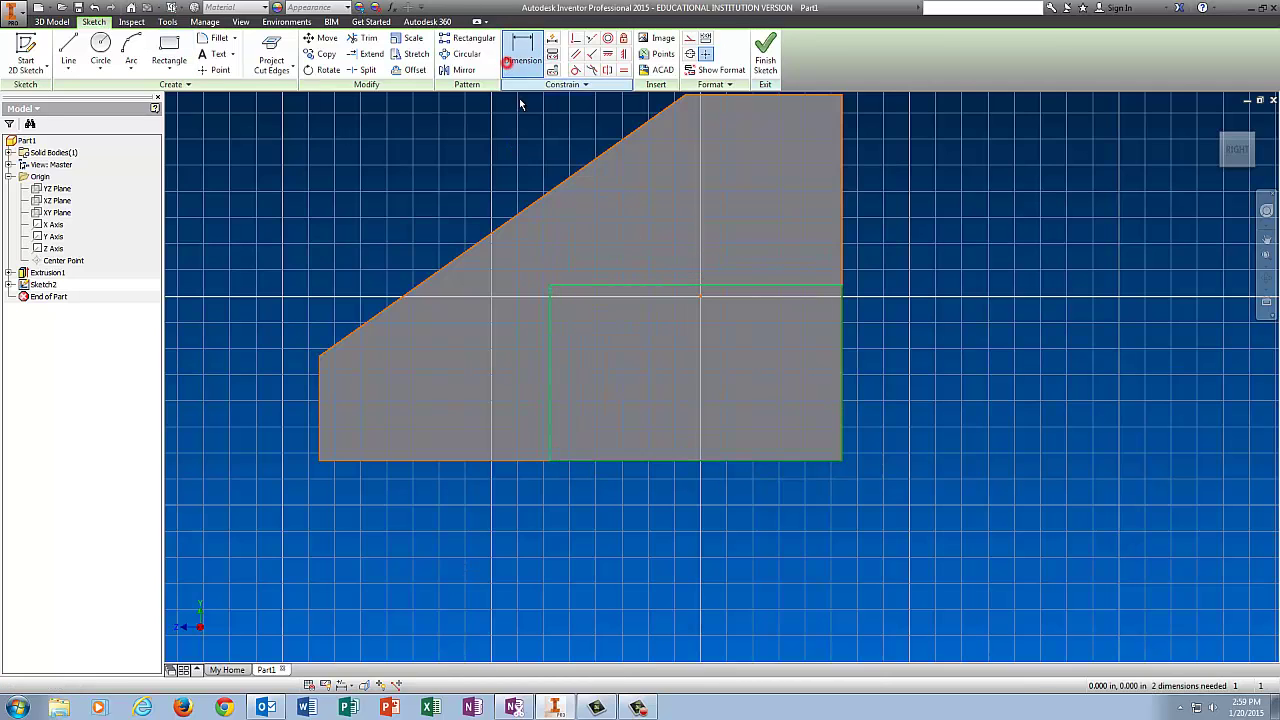
pyautogui.click(638, 287)
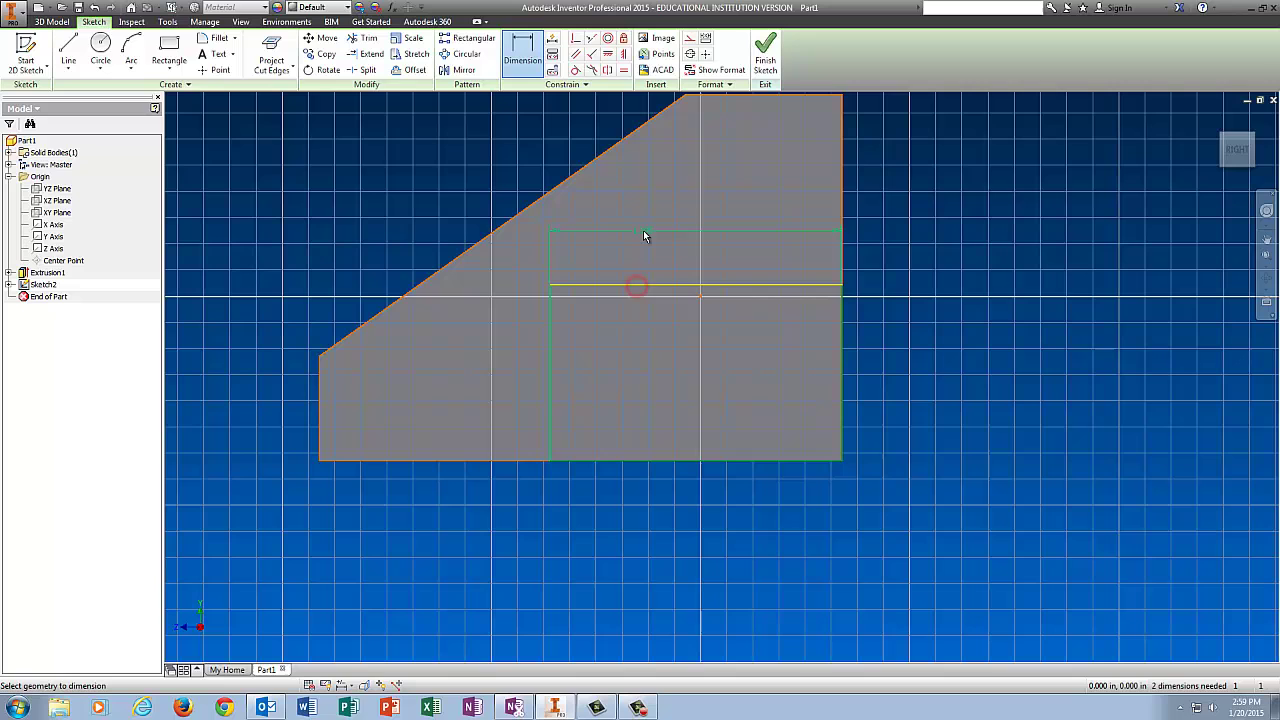
pyautogui.click(643, 233)
pyautogui.write('1.')
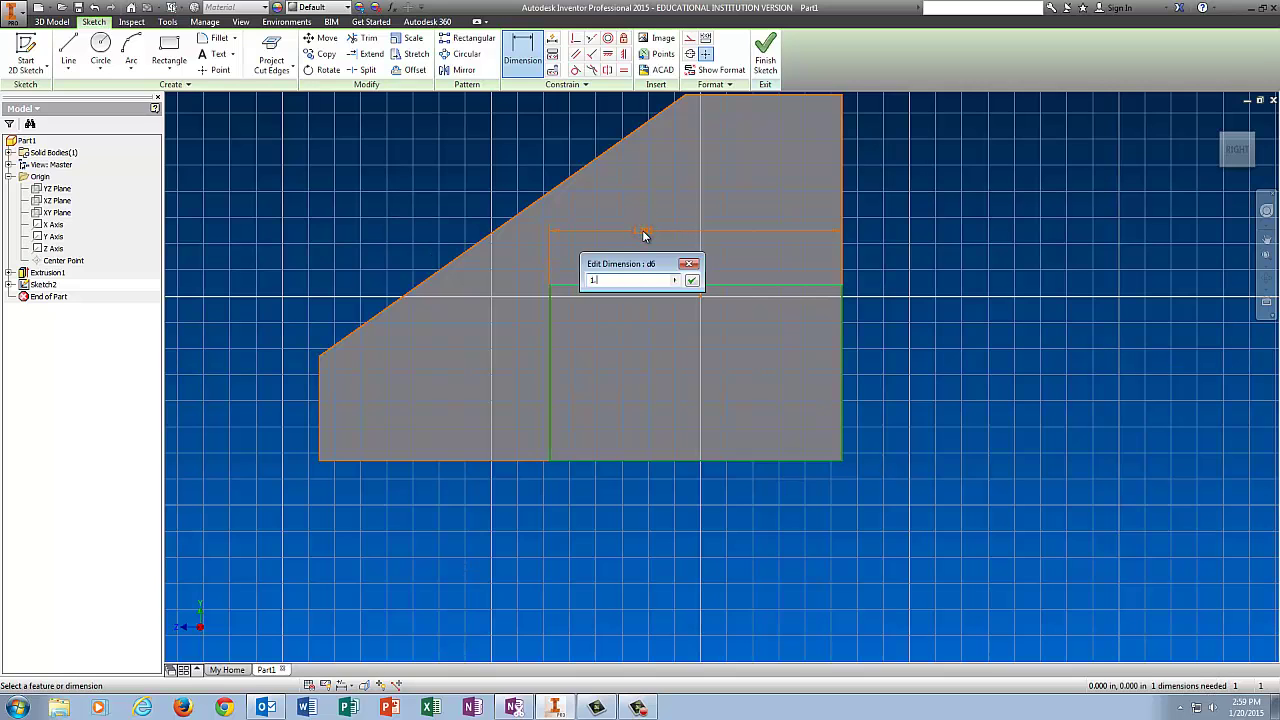
pyautogui.write('75')
pyautogui.press('Return')
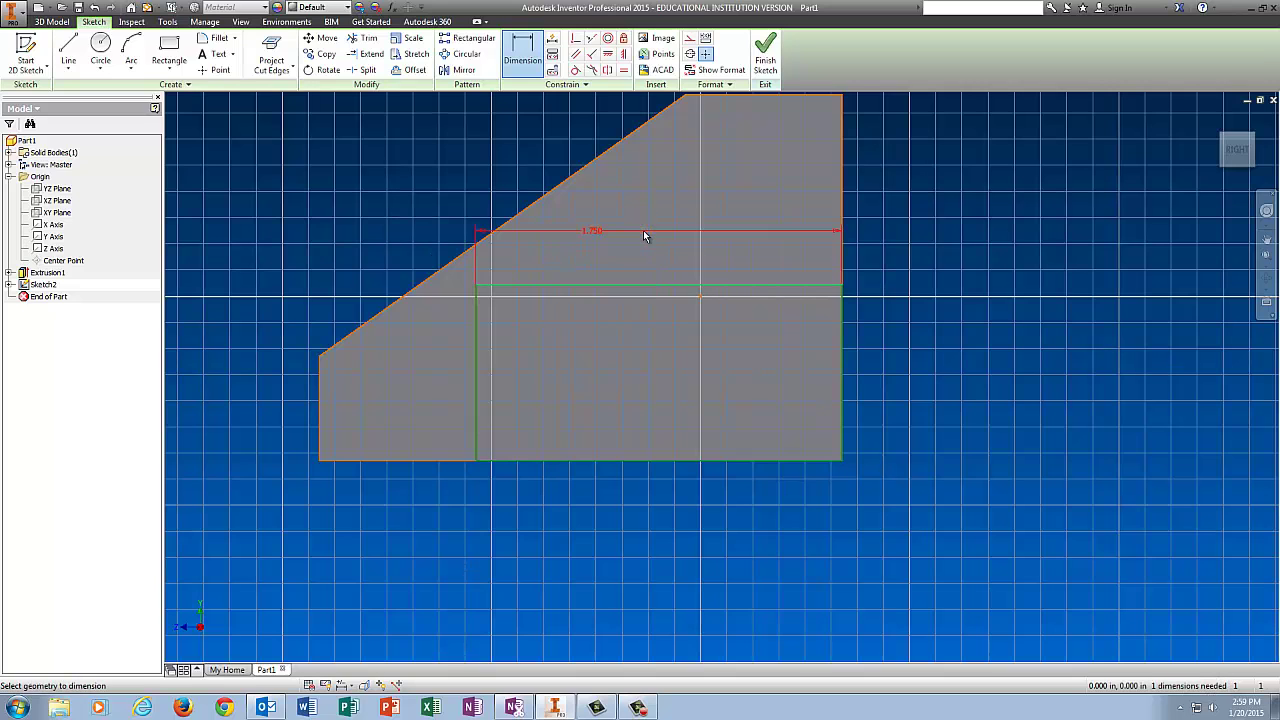
pyautogui.click(478, 405)
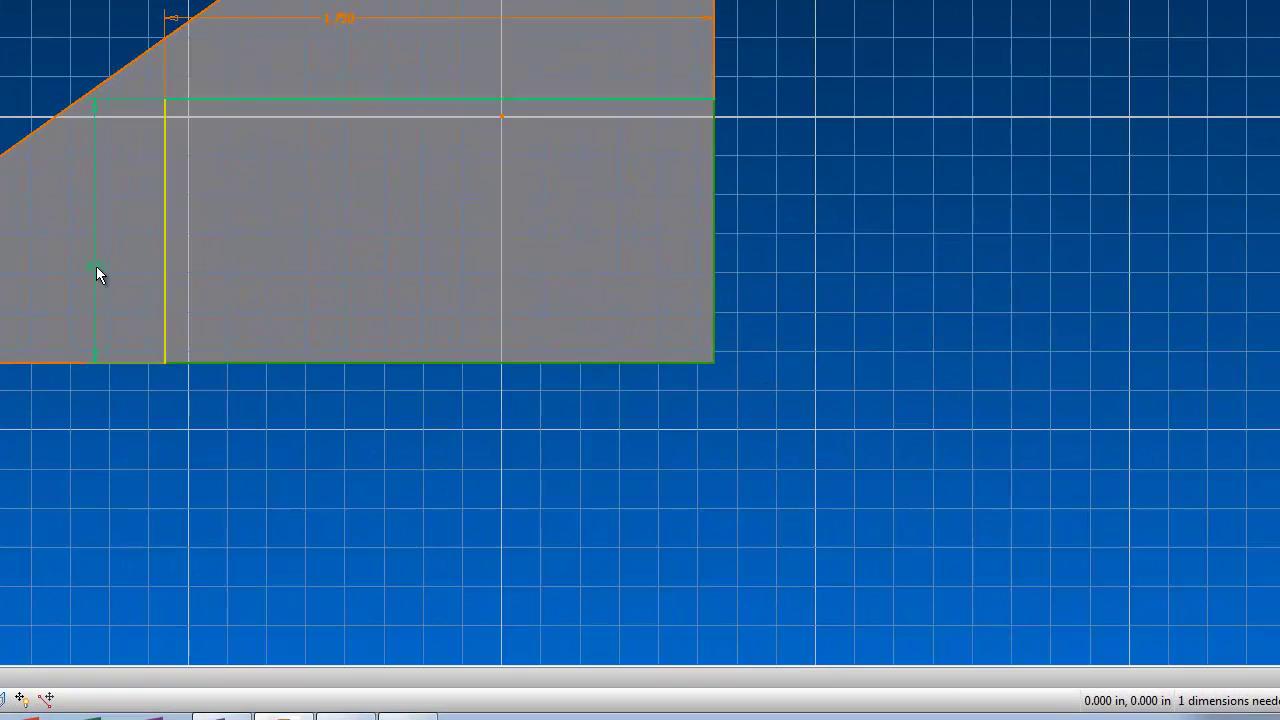
pyautogui.click(429, 396)
pyautogui.write('.75')
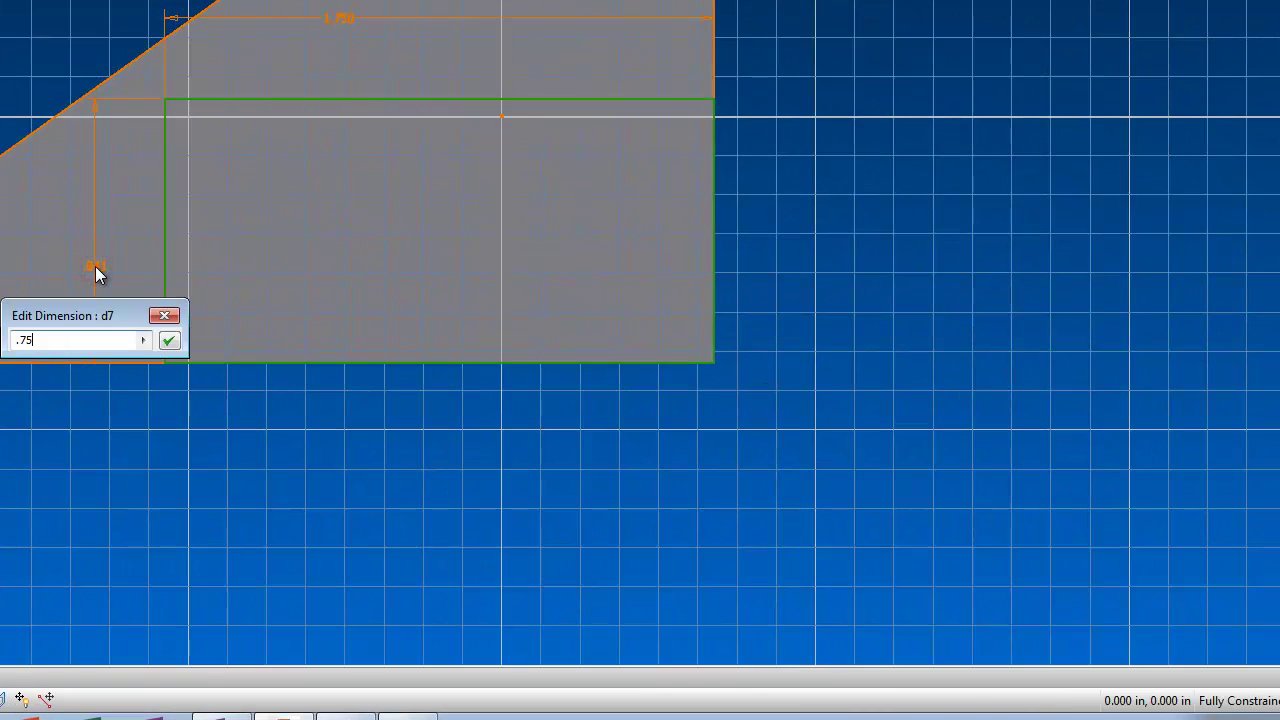
pyautogui.press('Return')
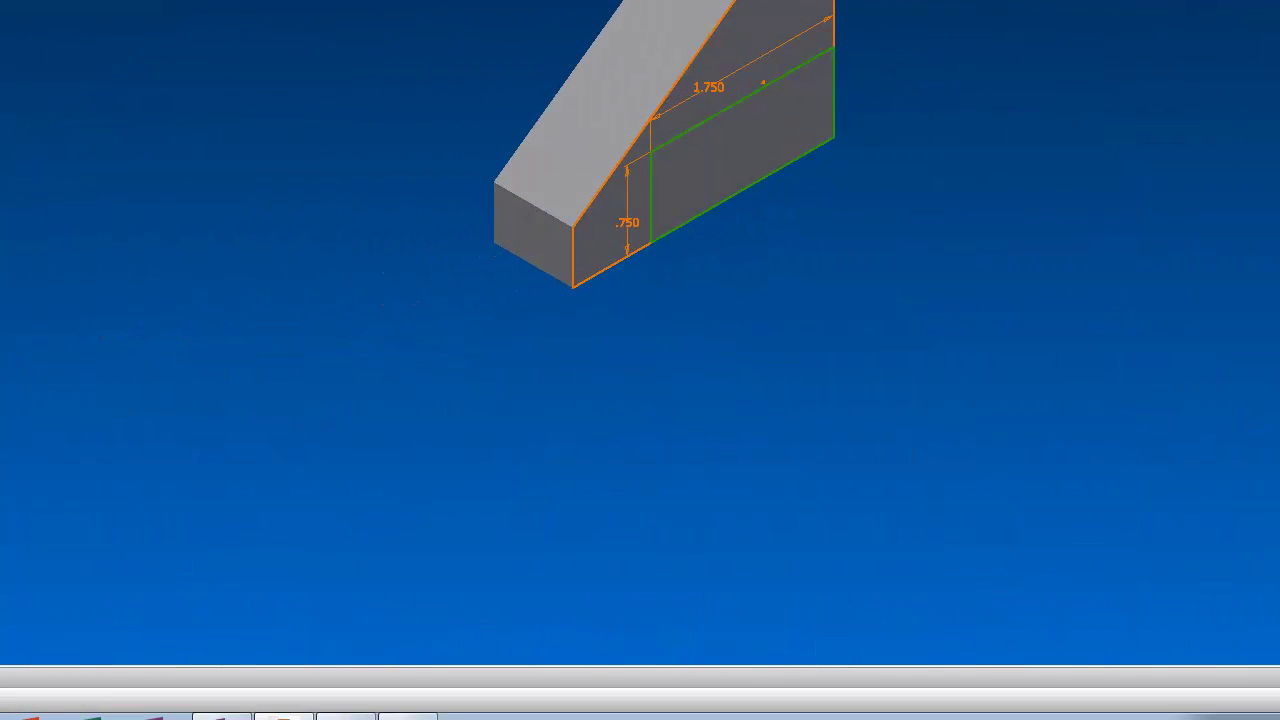
# - Extrude the rectangle profile 2.5 in into a block joined to the part
pyautogui.press('e')
pyautogui.click(796, 150)
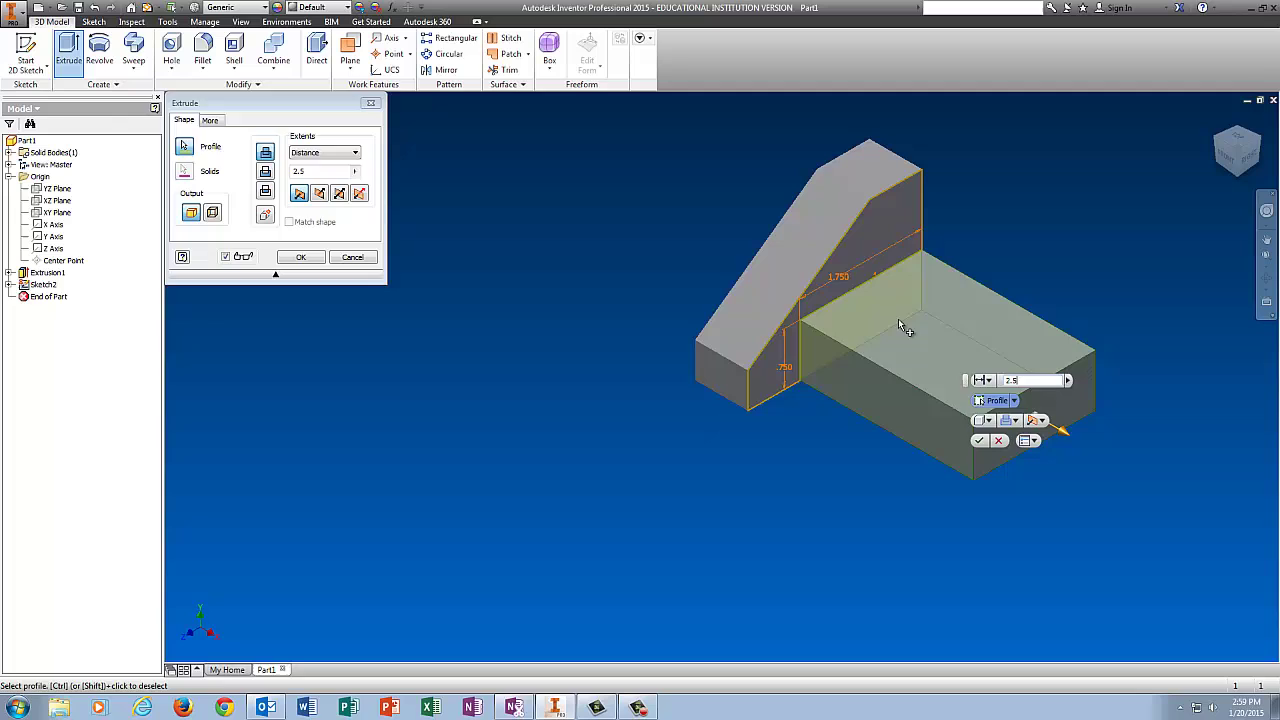
pyautogui.press('Return')
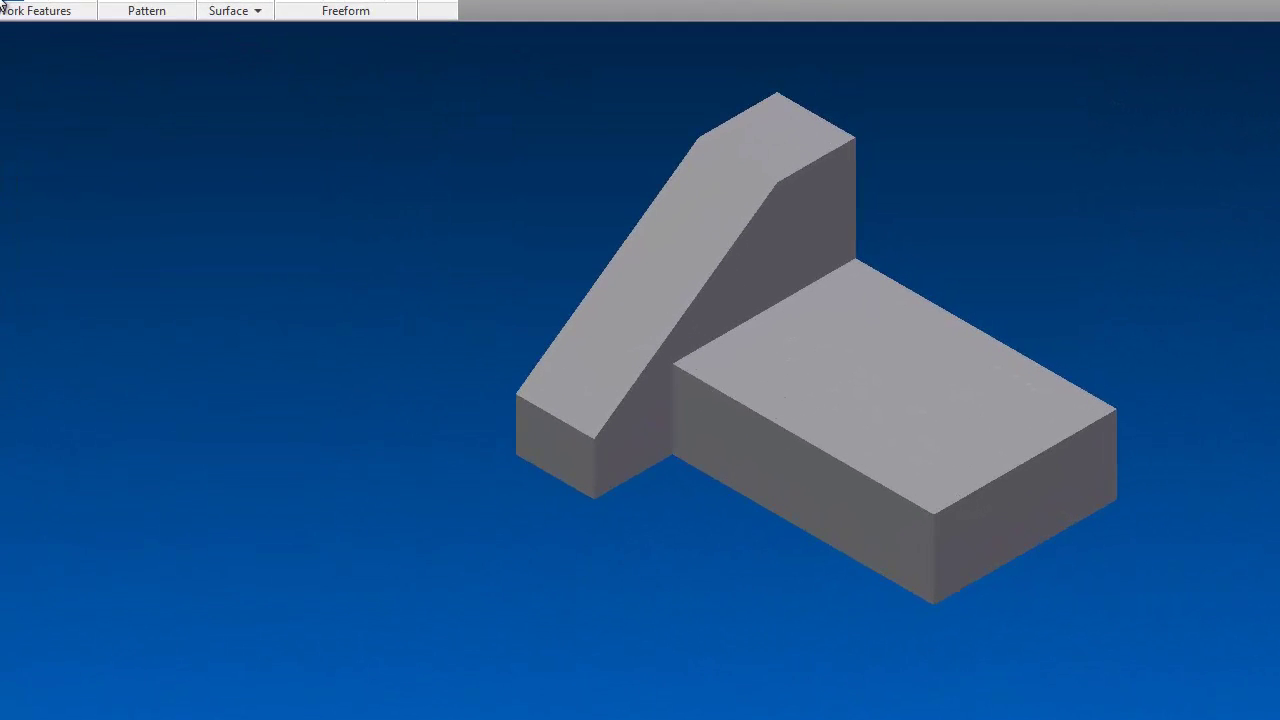
# - Create a midplane work plane between the block's two opposite end faces
pyautogui.click(3, 5)
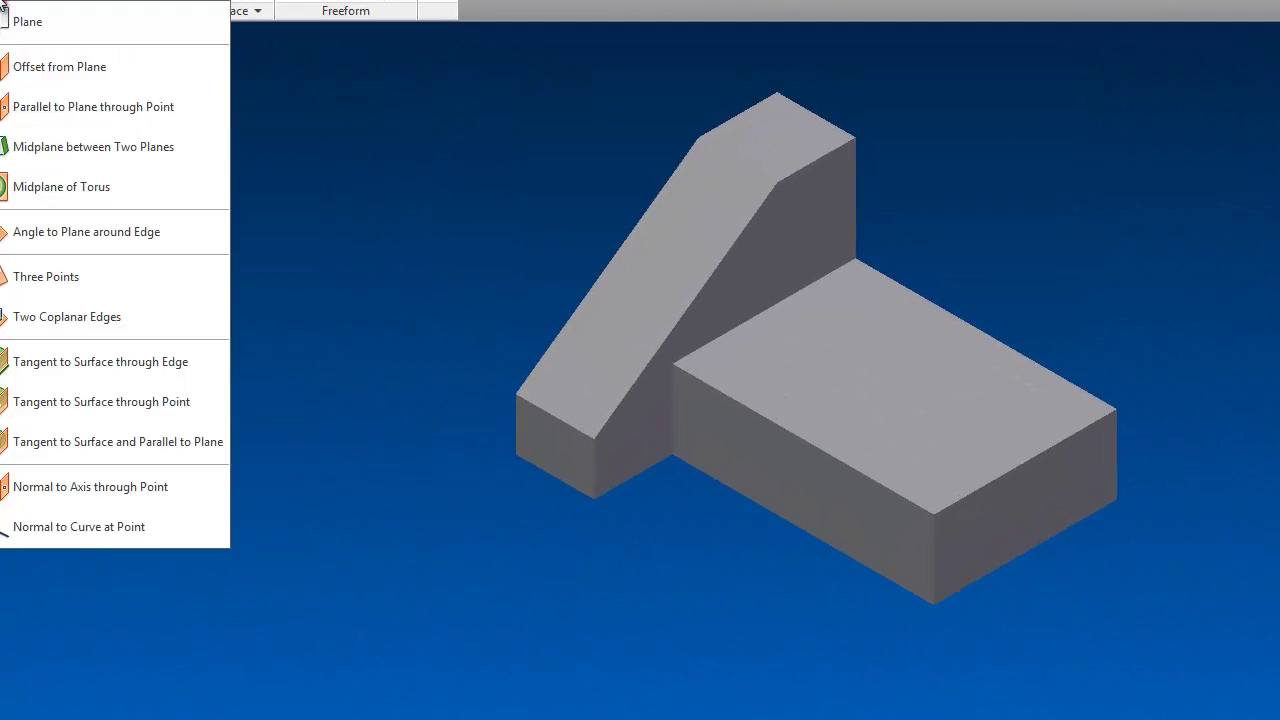
pyautogui.click(33, 152)
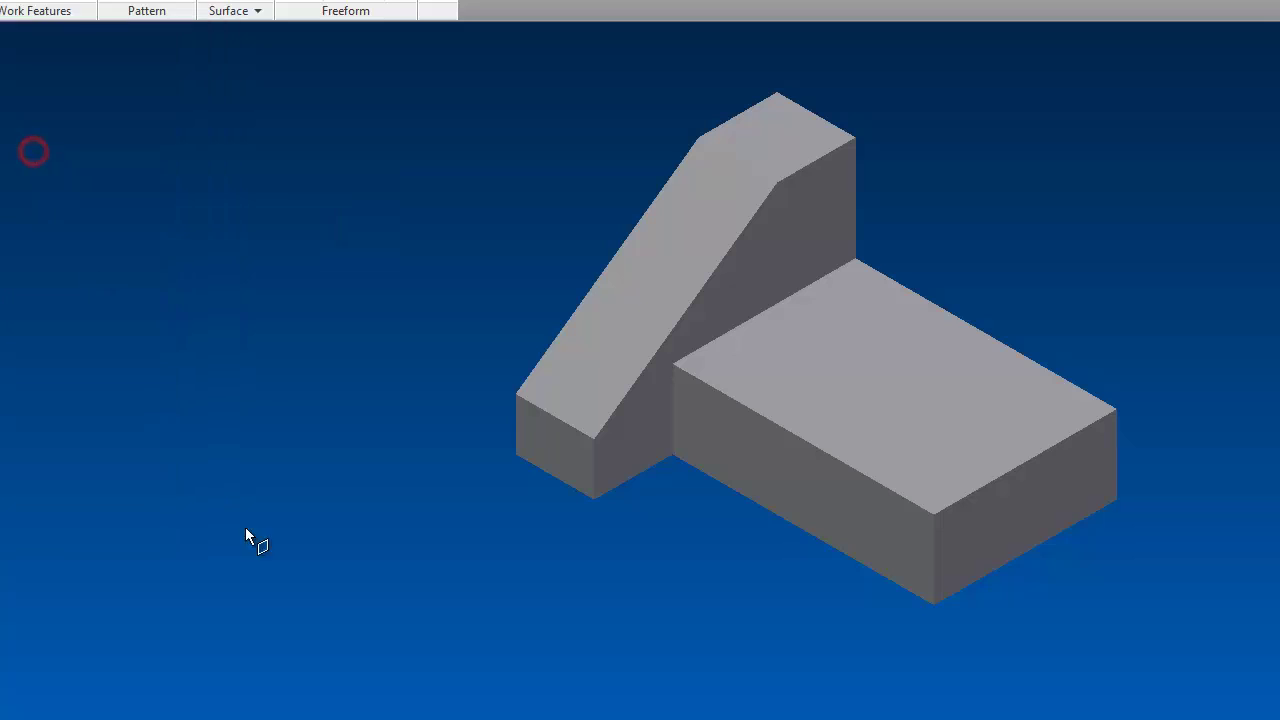
pyautogui.click(742, 298)
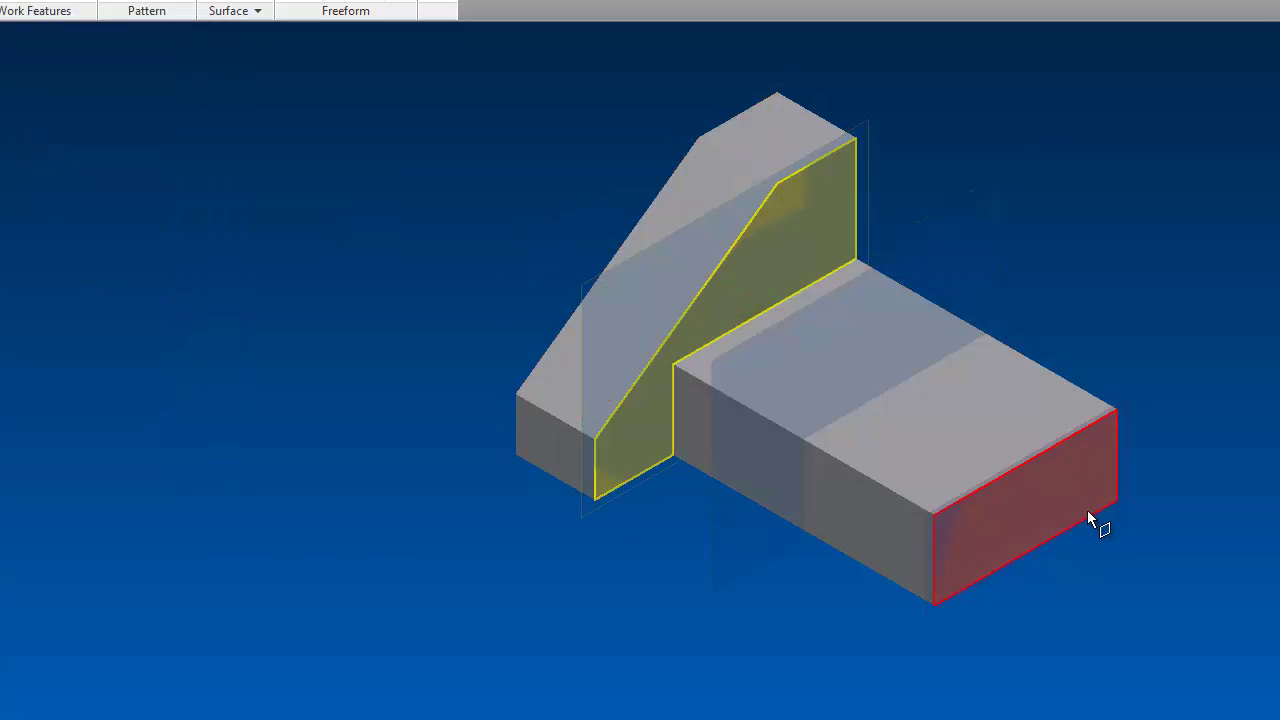
pyautogui.click(1043, 518)
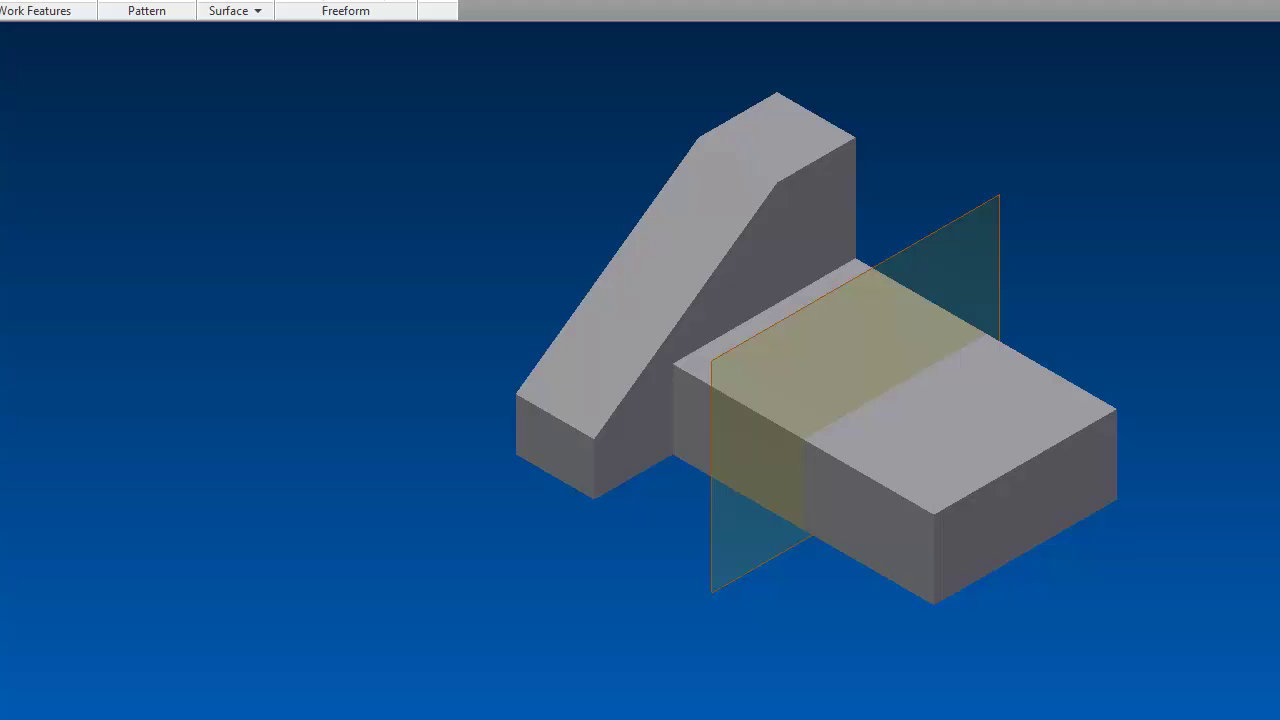
# - Mirror Extrusion1 across Work Plane1 to add a matching sloped upright at the block's far end
pyautogui.click(122, 3)
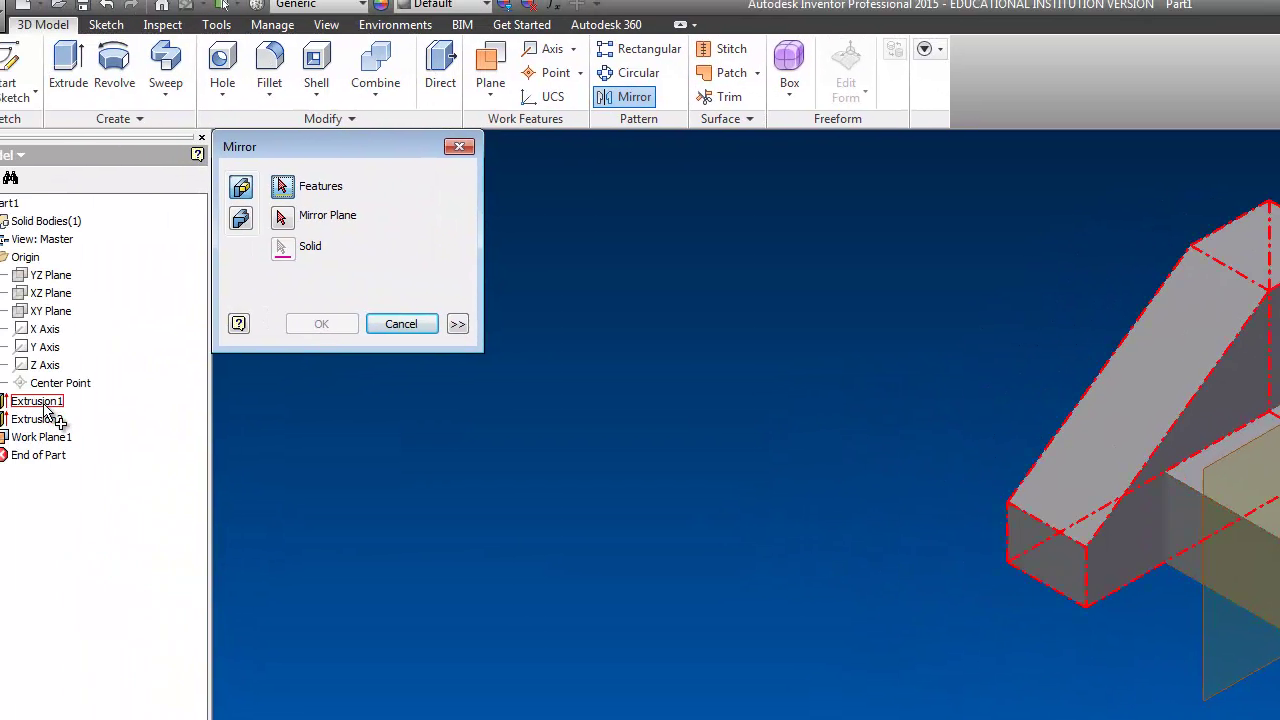
pyautogui.click(44, 405)
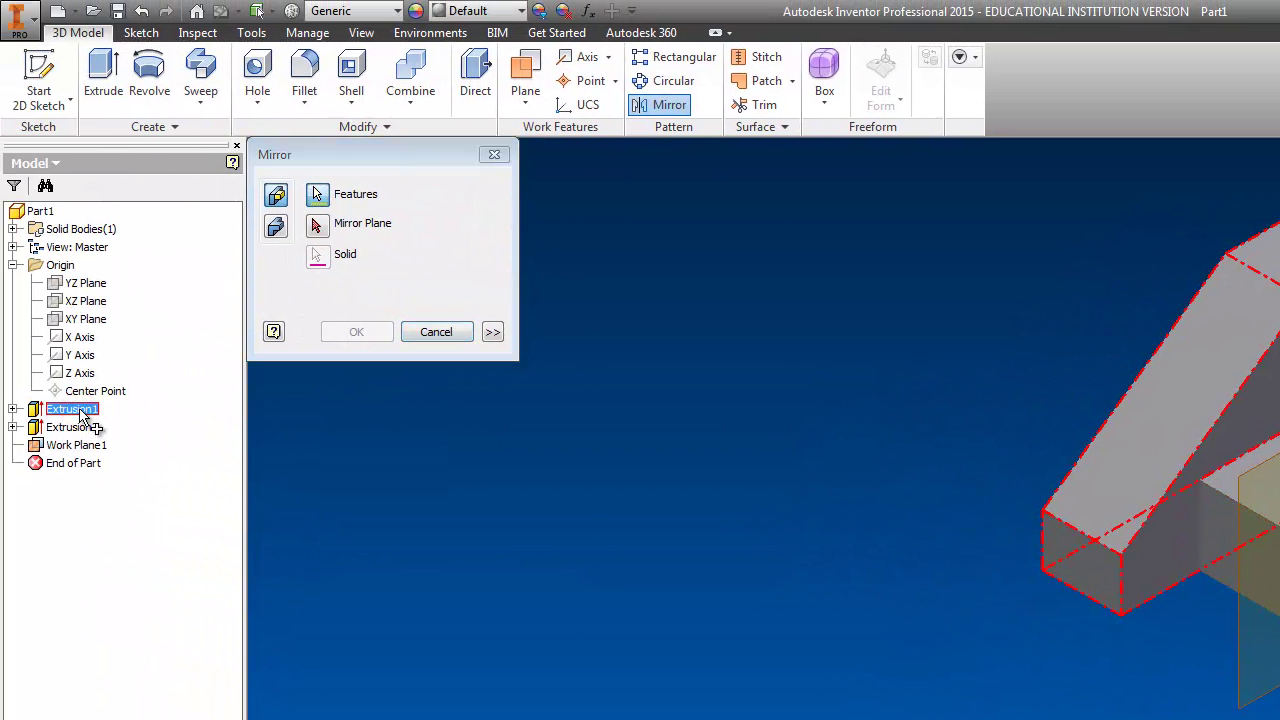
pyautogui.click(317, 225)
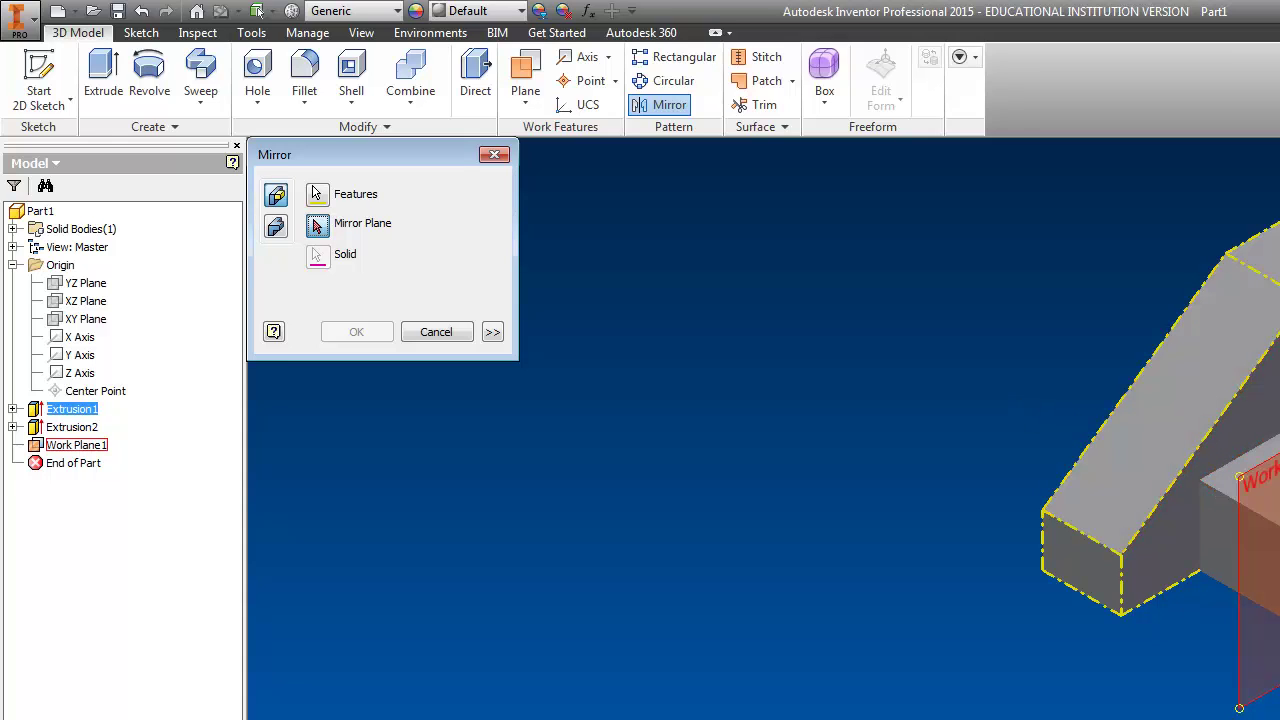
pyautogui.click(1258, 600)
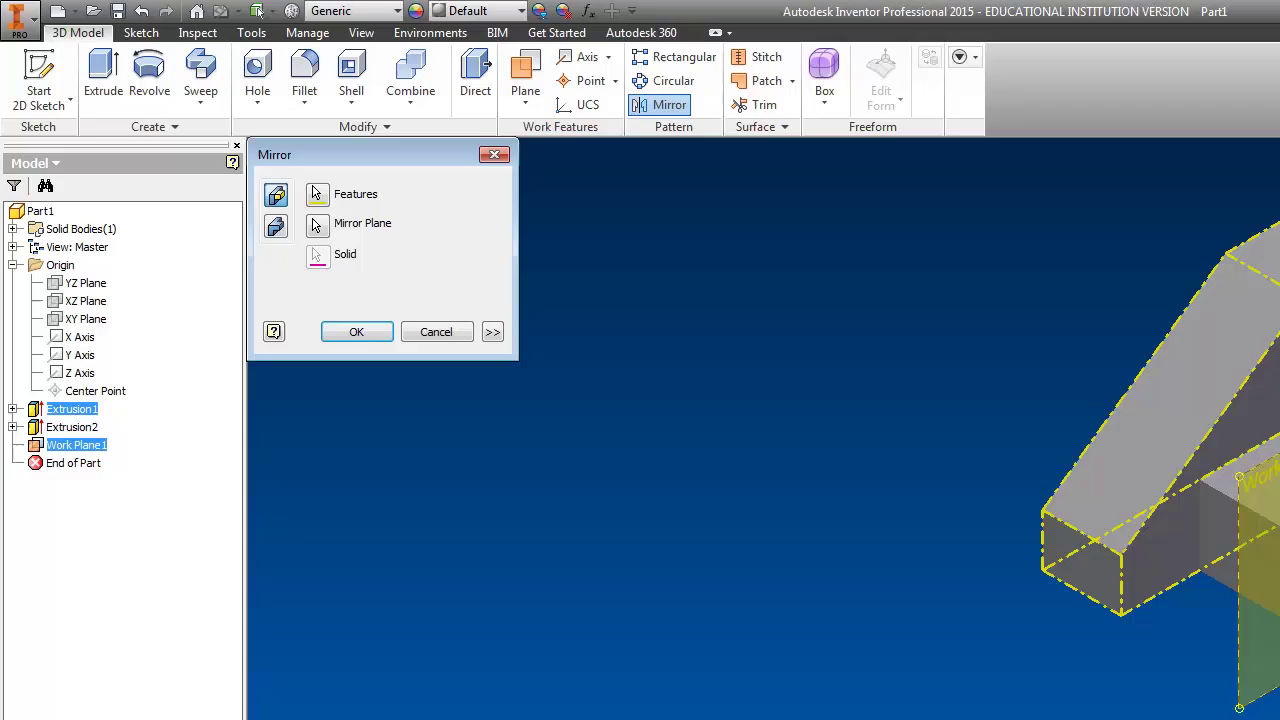
pyautogui.click(345, 330)
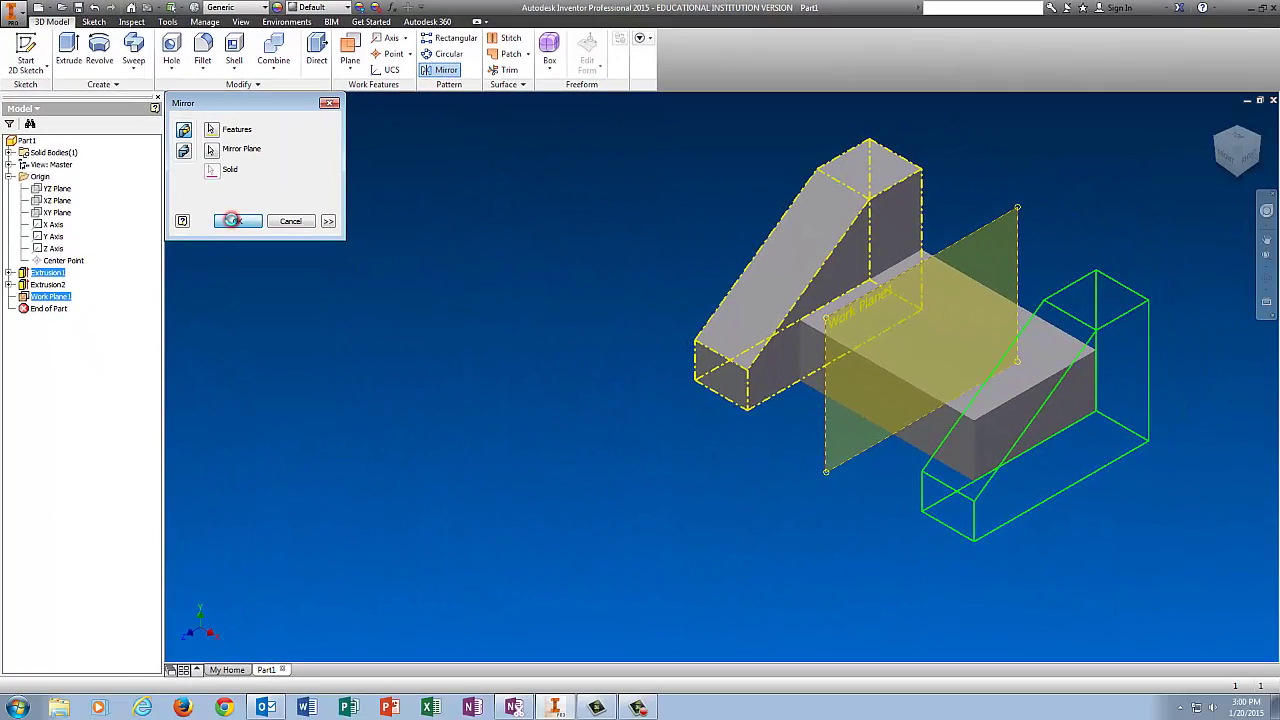
pyautogui.click(1219, 146)
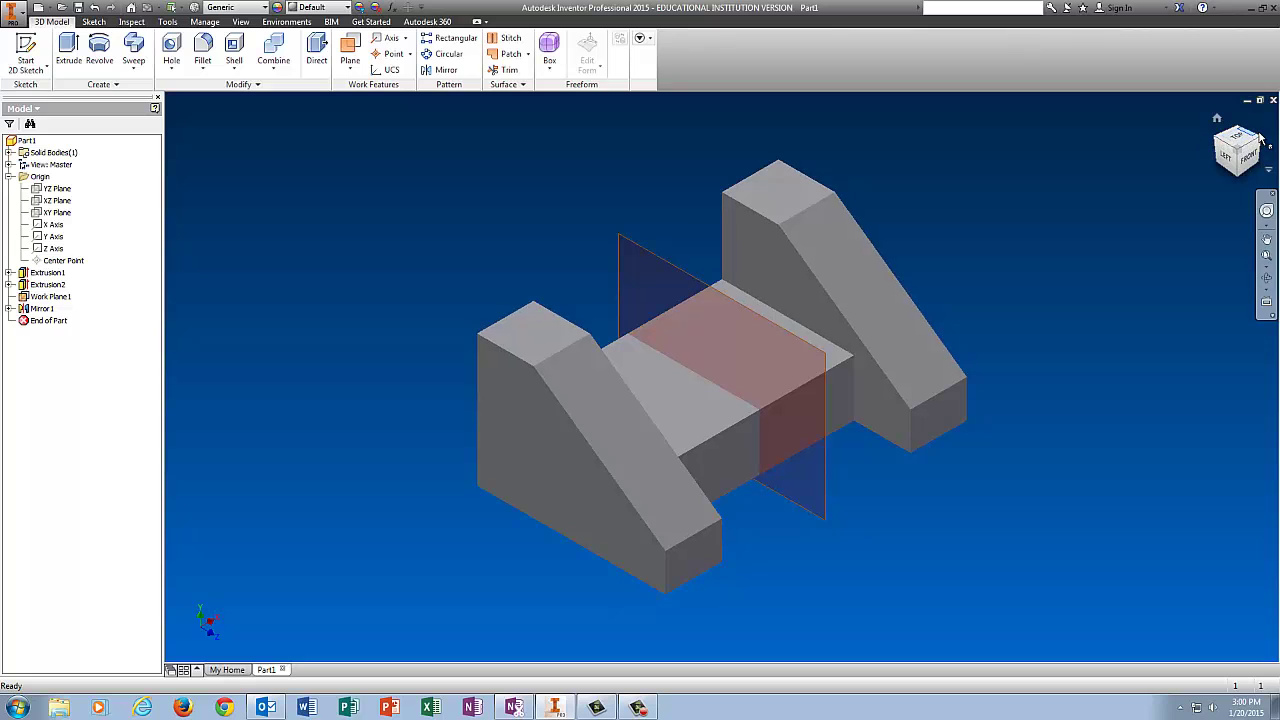
# - Hide Work Plane1, viewing the model from the opposite isometric corner
pyautogui.click(1261, 145)
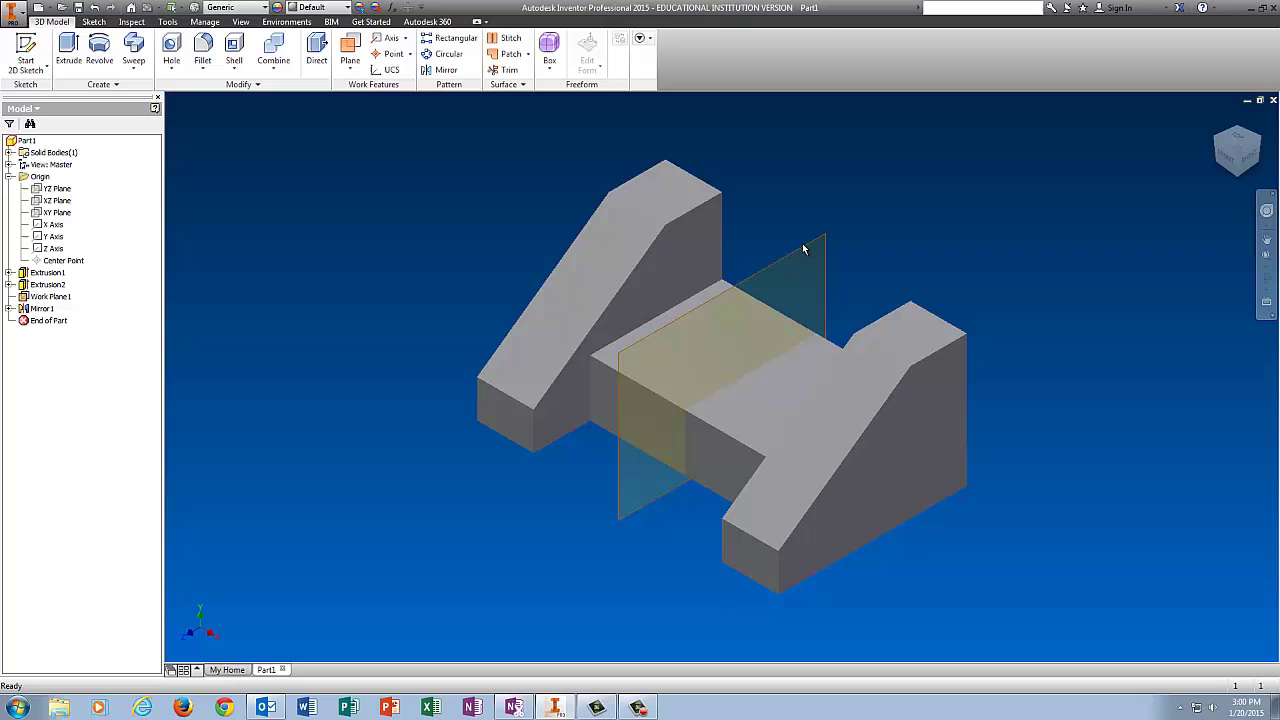
pyautogui.rightClick(64, 297)
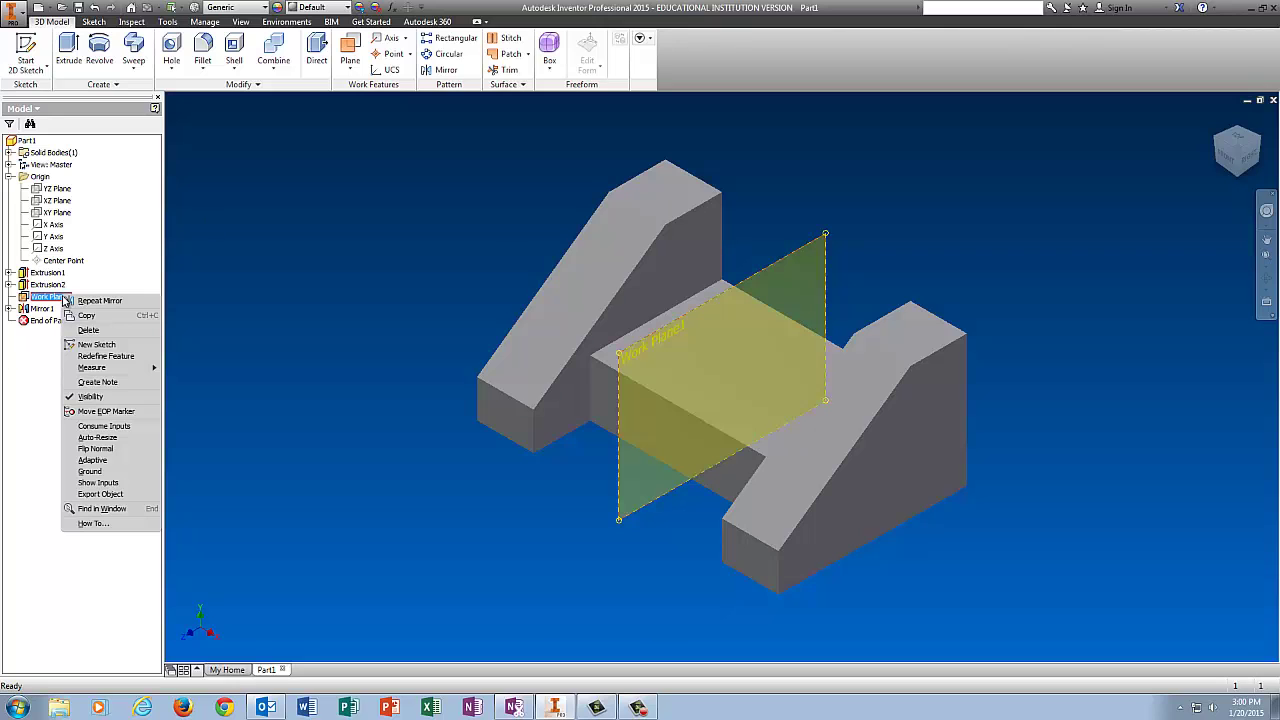
pyautogui.click(114, 396)
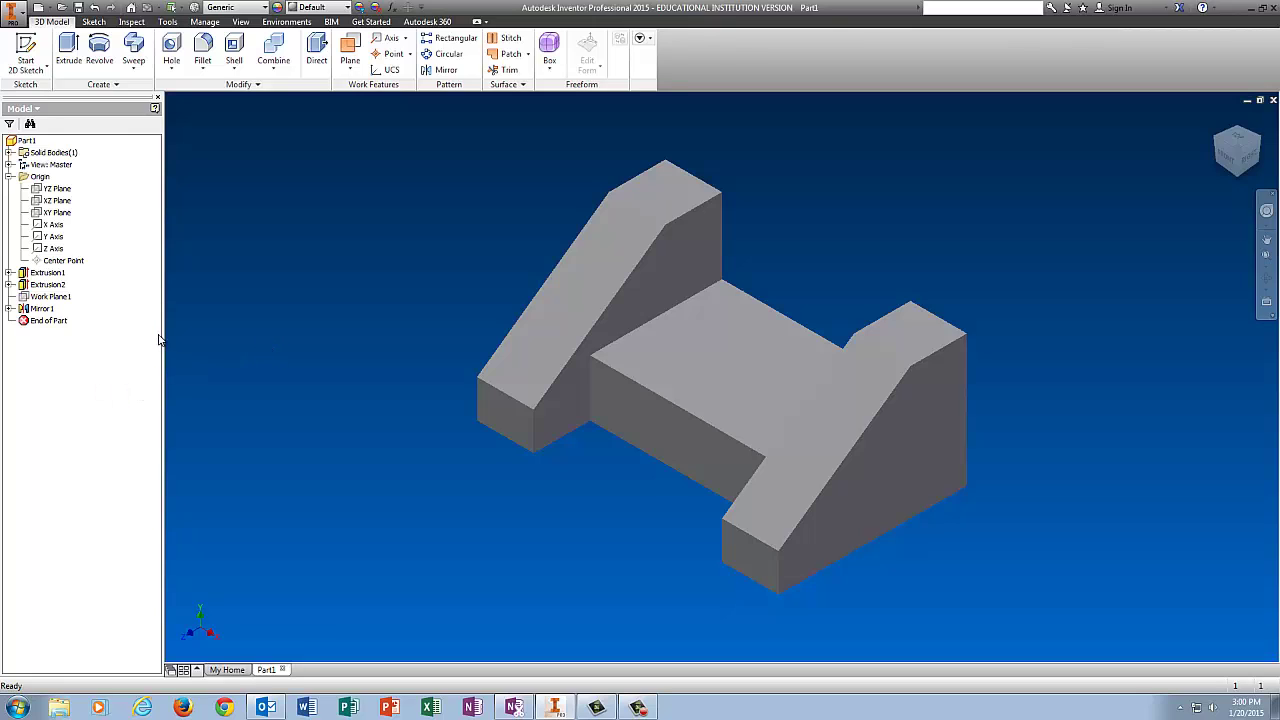
# - Review the appearance list, keeping the part's translucent blue Indoor Pool finish
pyautogui.click(348, 7)
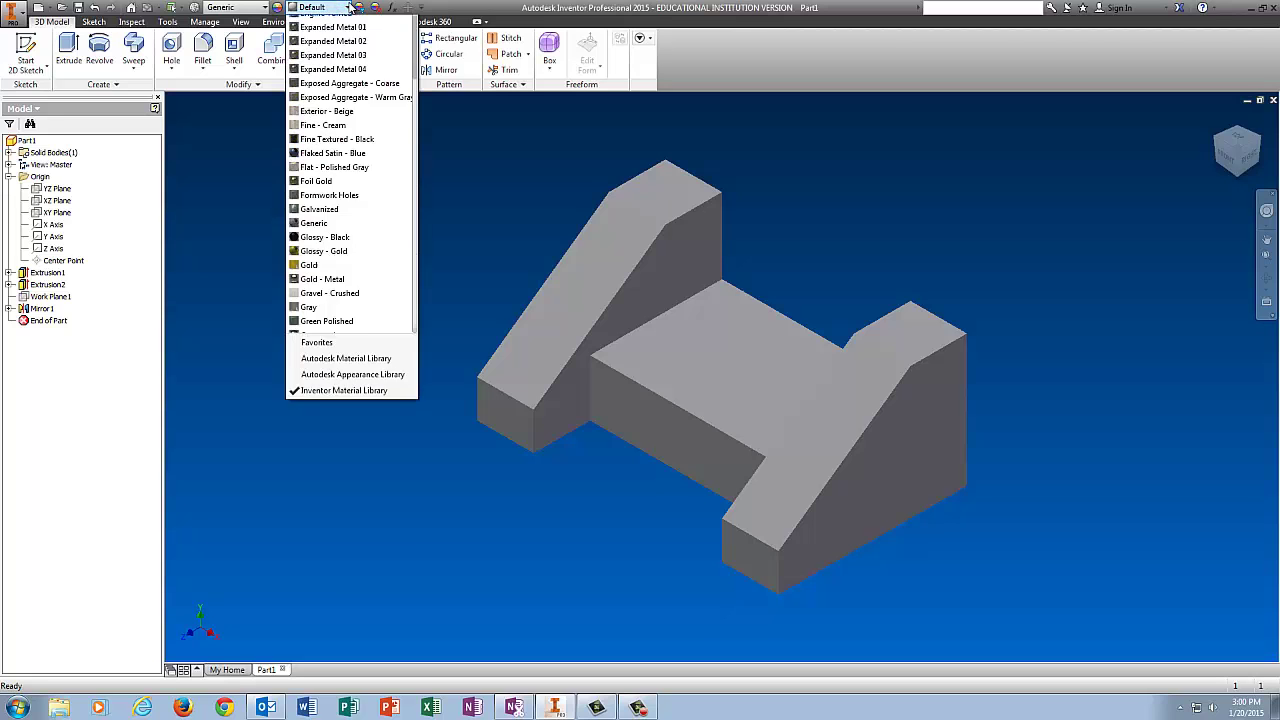
pyautogui.scroll(-3, 352, 379)
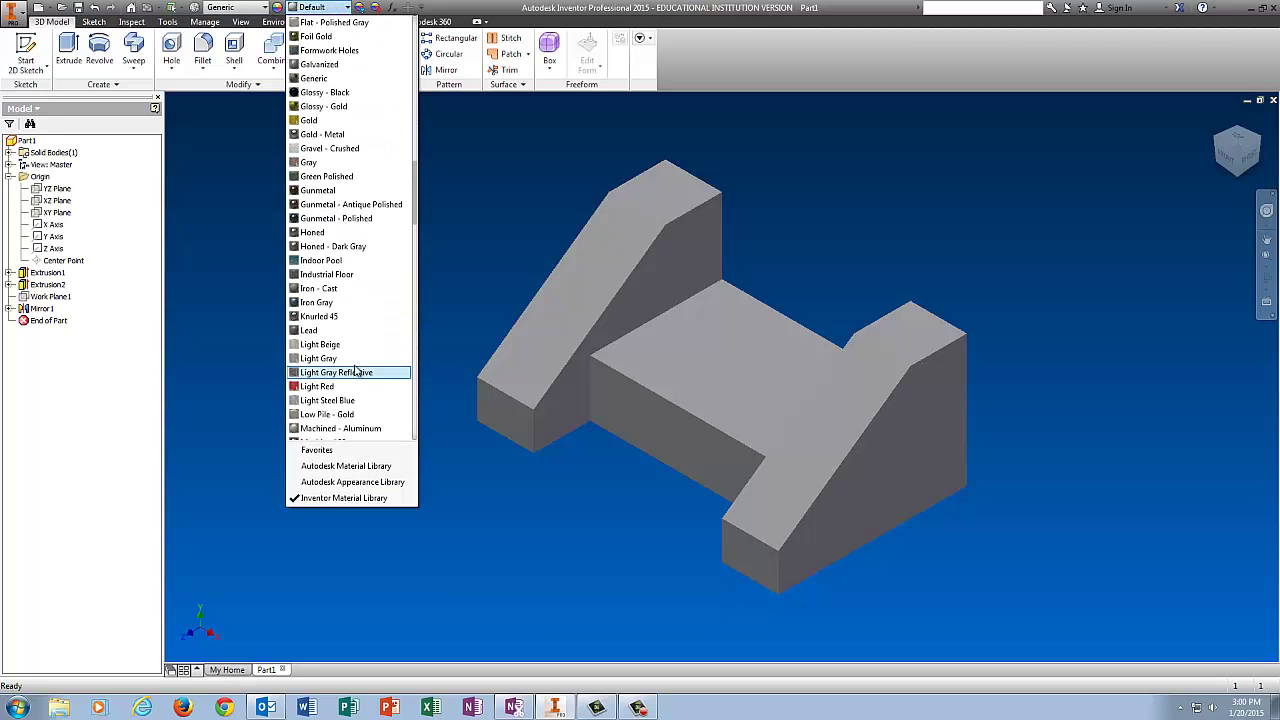
pyautogui.click(335, 267)
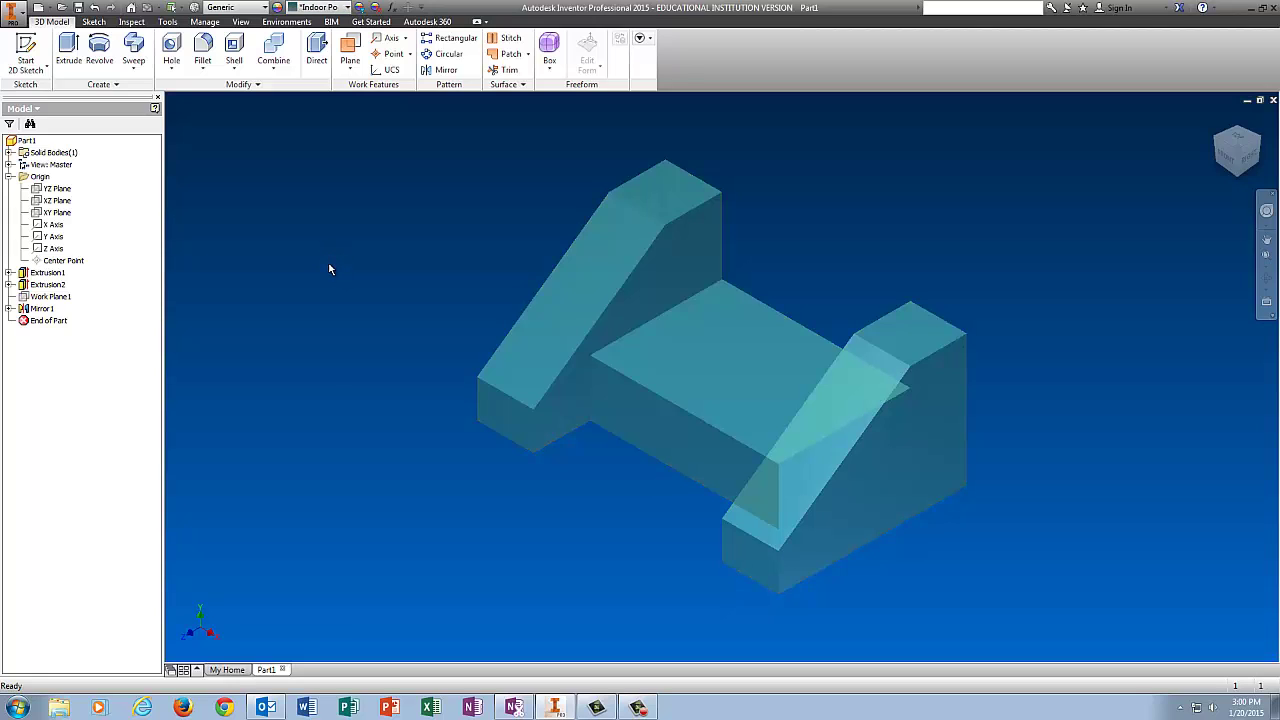
# - Save the part as Number Five.ipt in the Practice folder
pyautogui.click(16, 14)
pyautogui.click(40, 140)
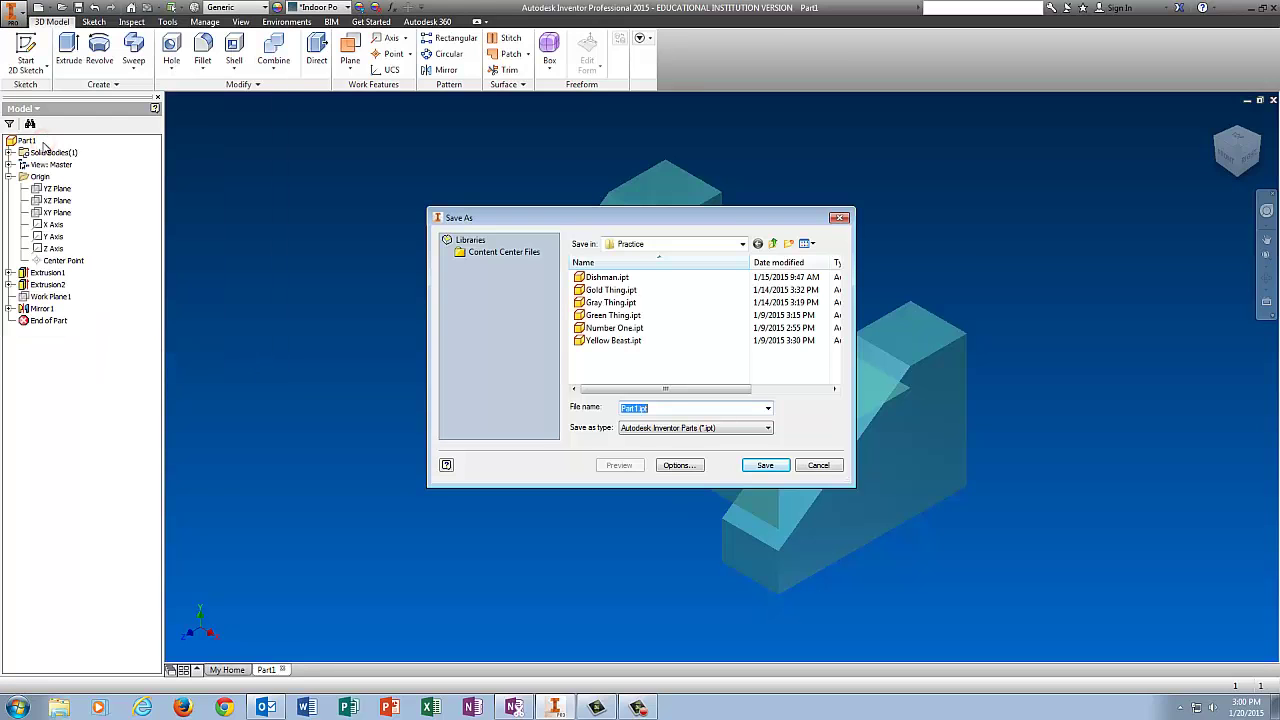
pyautogui.write('Number Five')
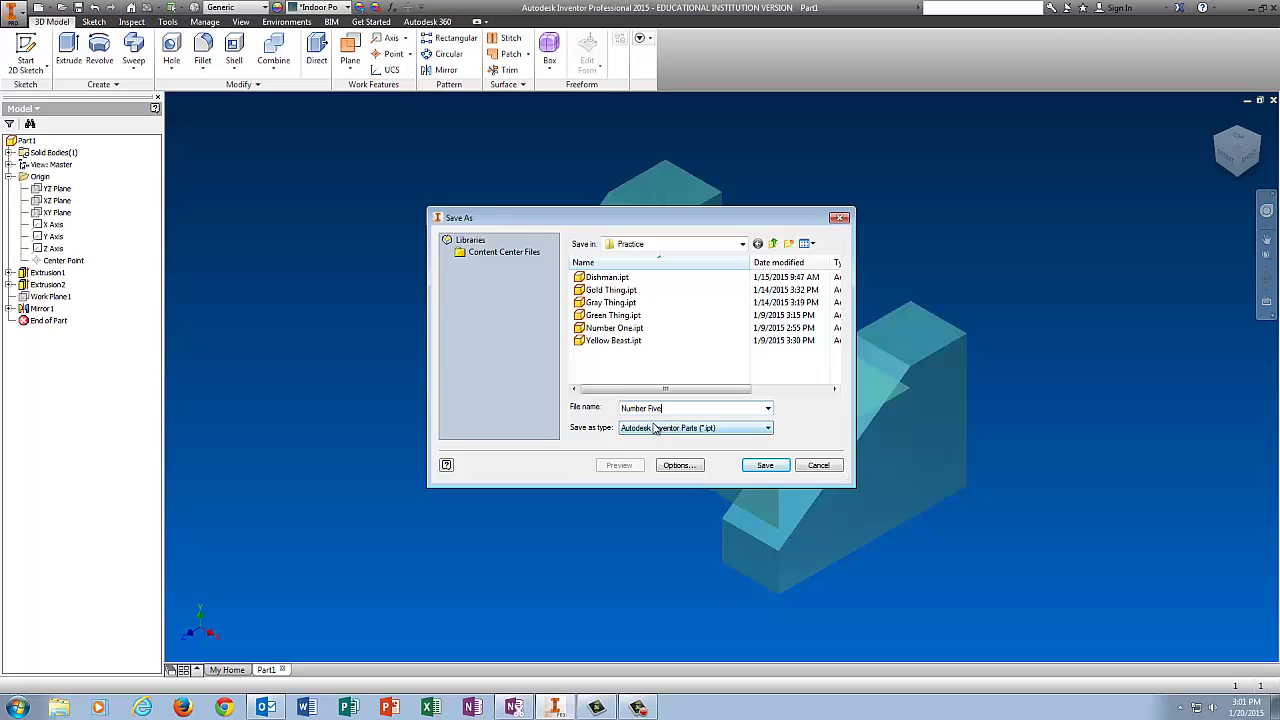
pyautogui.press('Return')
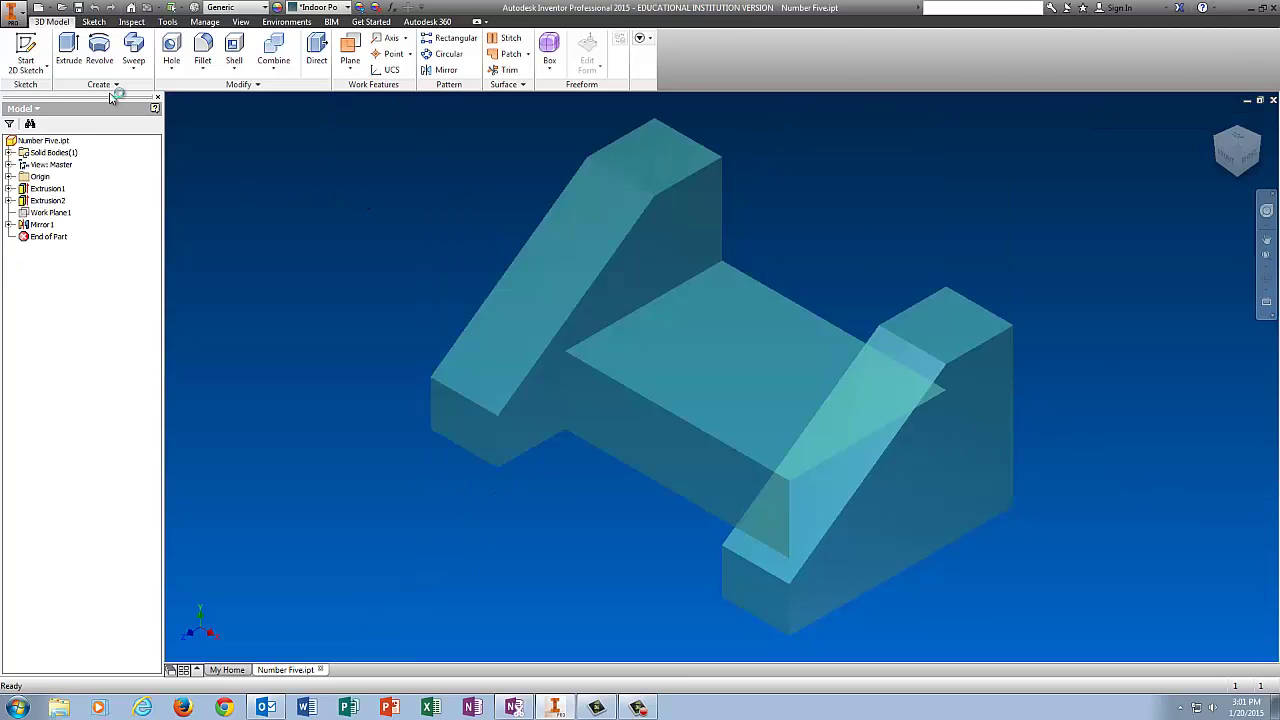
# - Create a new drawing from the PLTW A.idw template
pyautogui.click(22, 14)
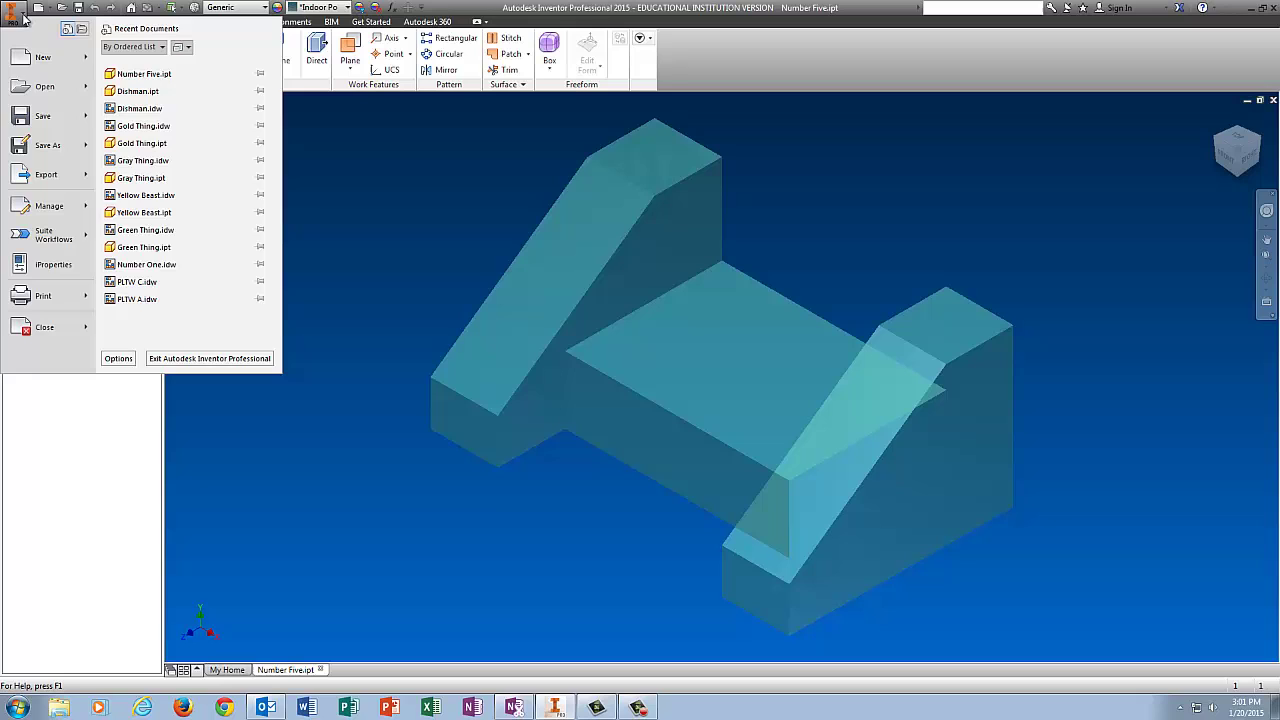
pyautogui.click(25, 55)
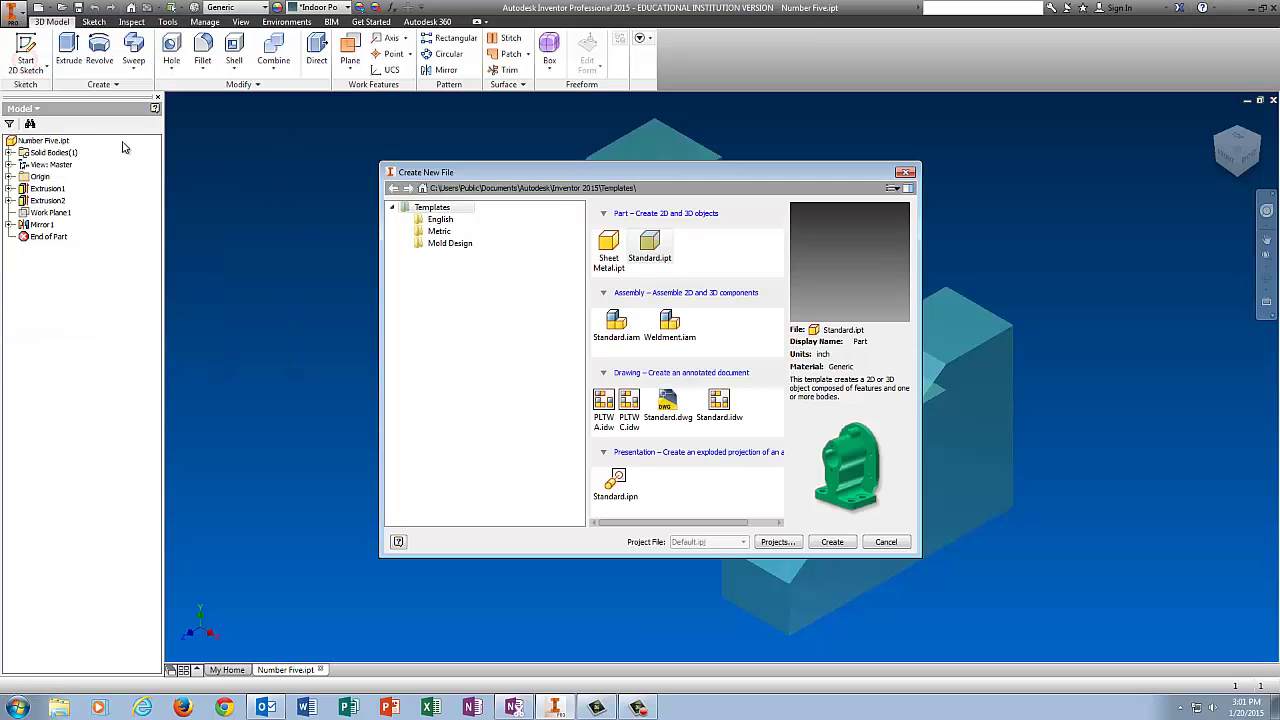
pyautogui.click(605, 414)
pyautogui.click(832, 541)
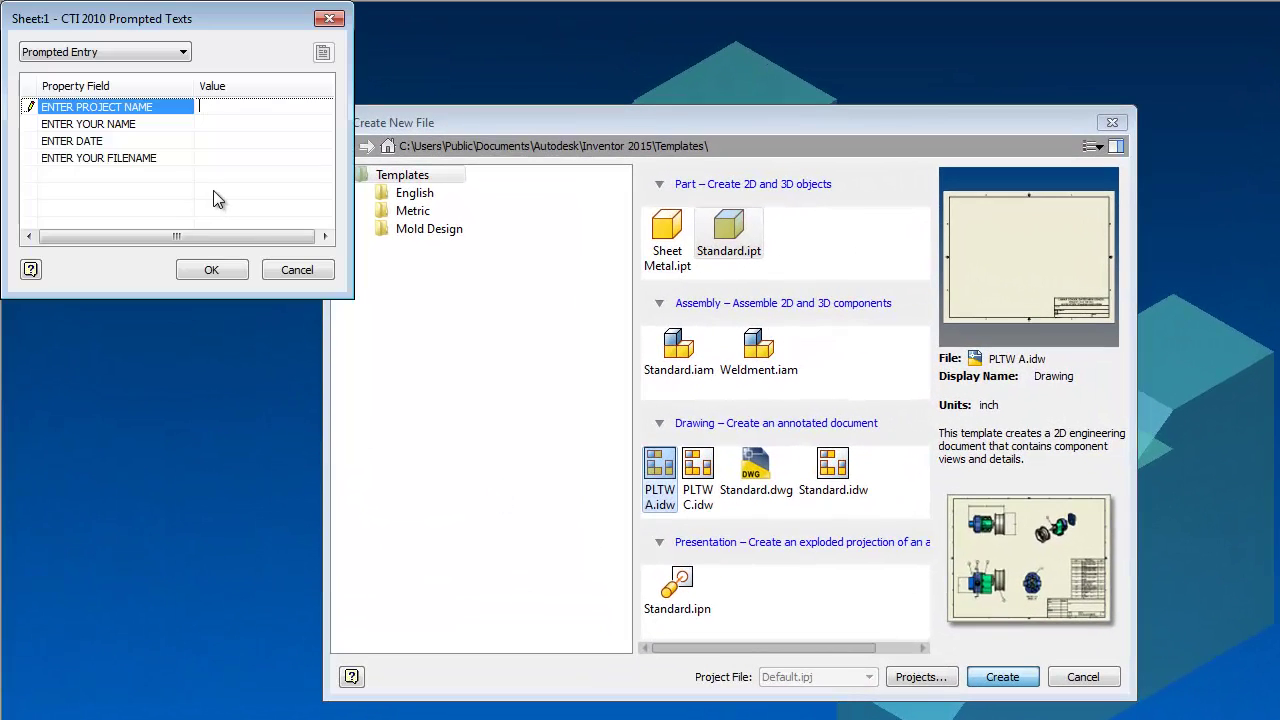
# - Fill the title block: project Practice, the author's name, date 20 JAN 15, filename 'Weird Thing I drew'
pyautogui.write('Practice')
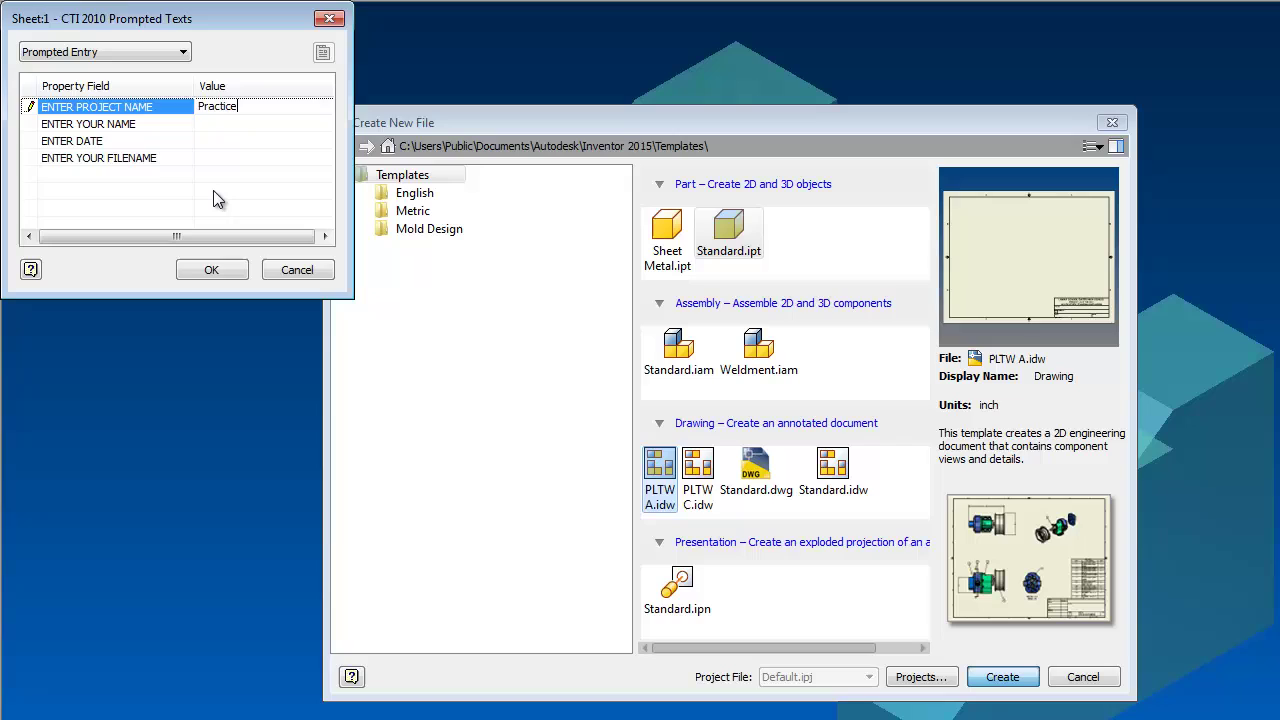
pyautogui.click(252, 130)
pyautogui.write('R')
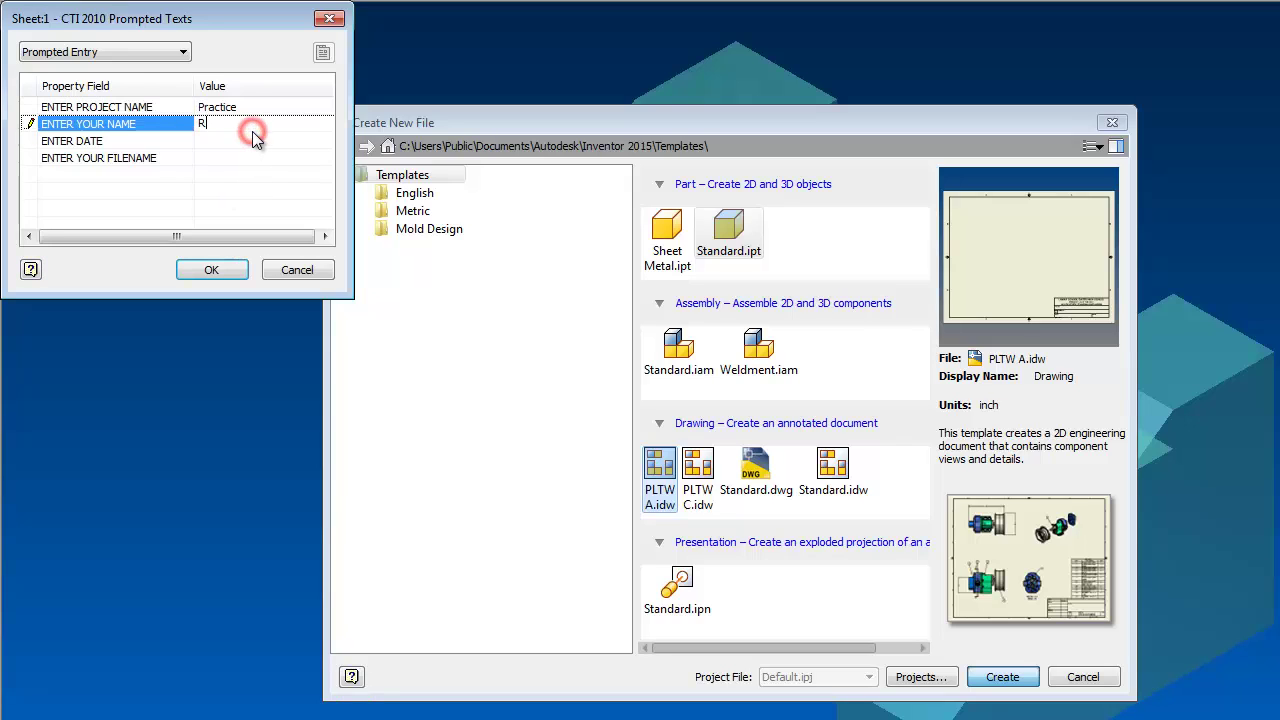
pyautogui.write('ausch')
pyautogui.click(237, 140)
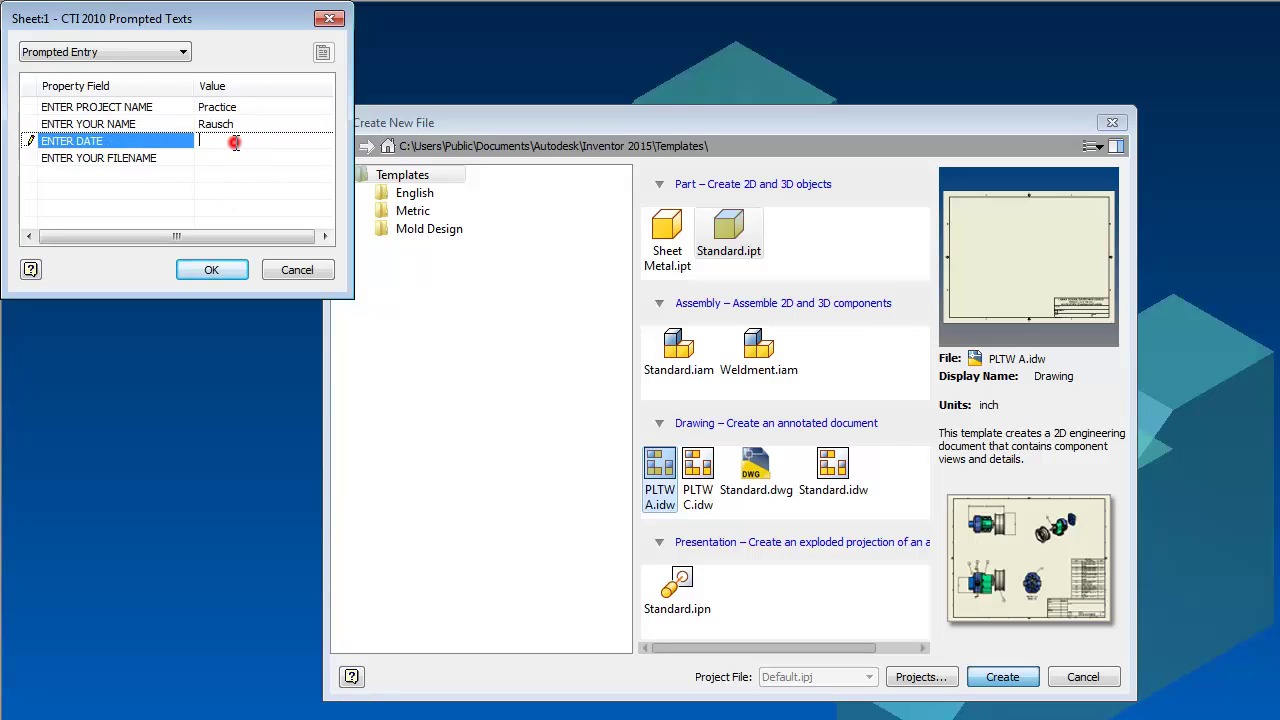
pyautogui.write('20 JAN 15')
pyautogui.click(208, 158)
pyautogui.write('Weird Thing I')
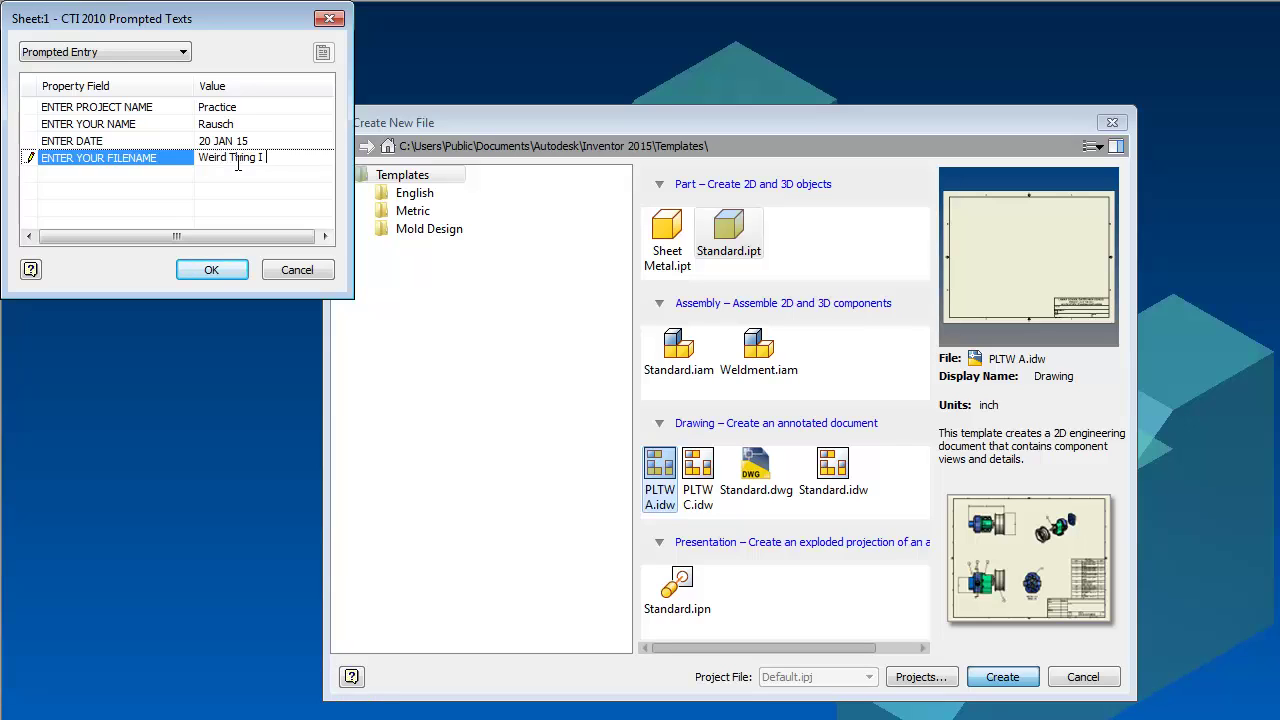
pyautogui.write(' drew')
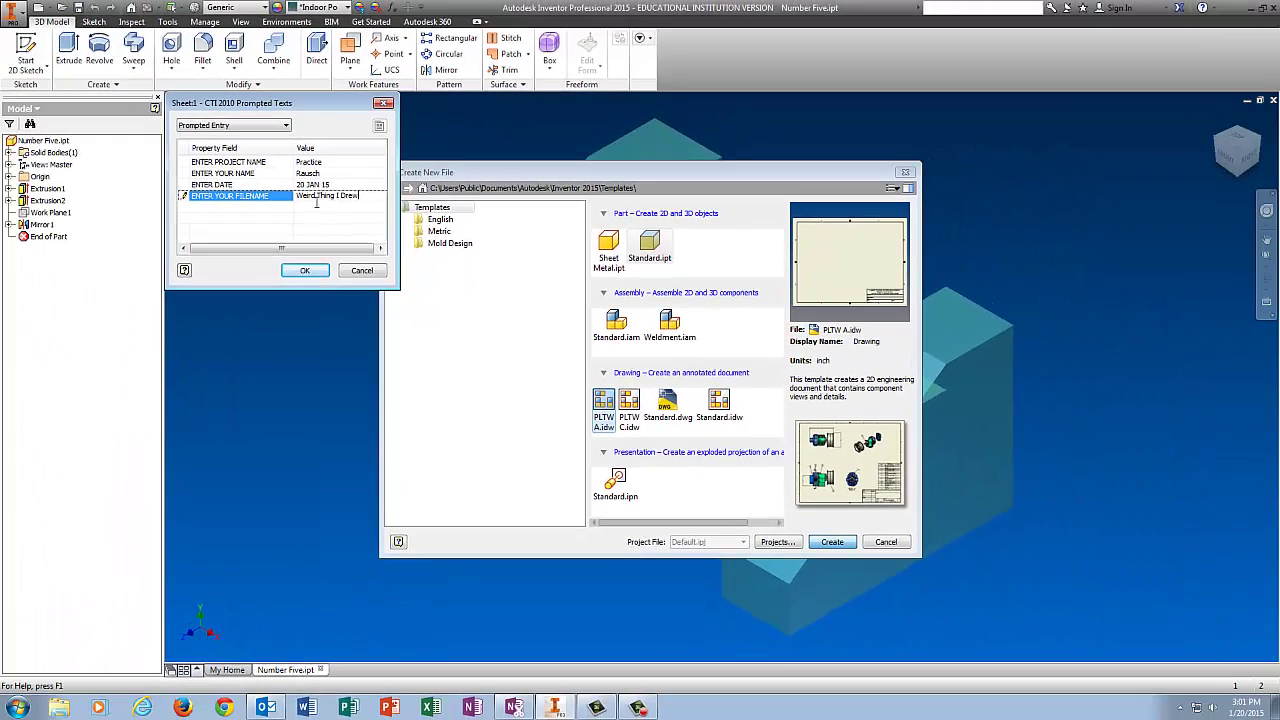
pyautogui.click(302, 271)
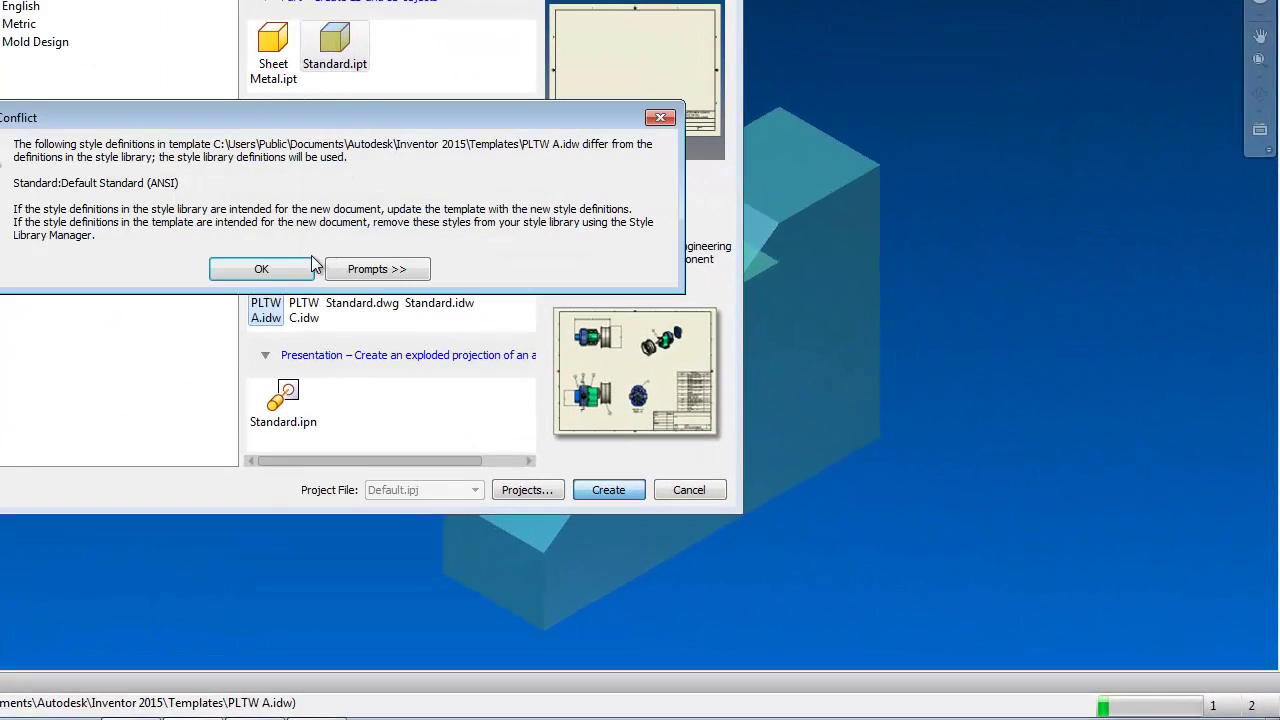
# - Place the Number Five front base view with projected top, right-side and isometric views
pyautogui.click(300, 269)
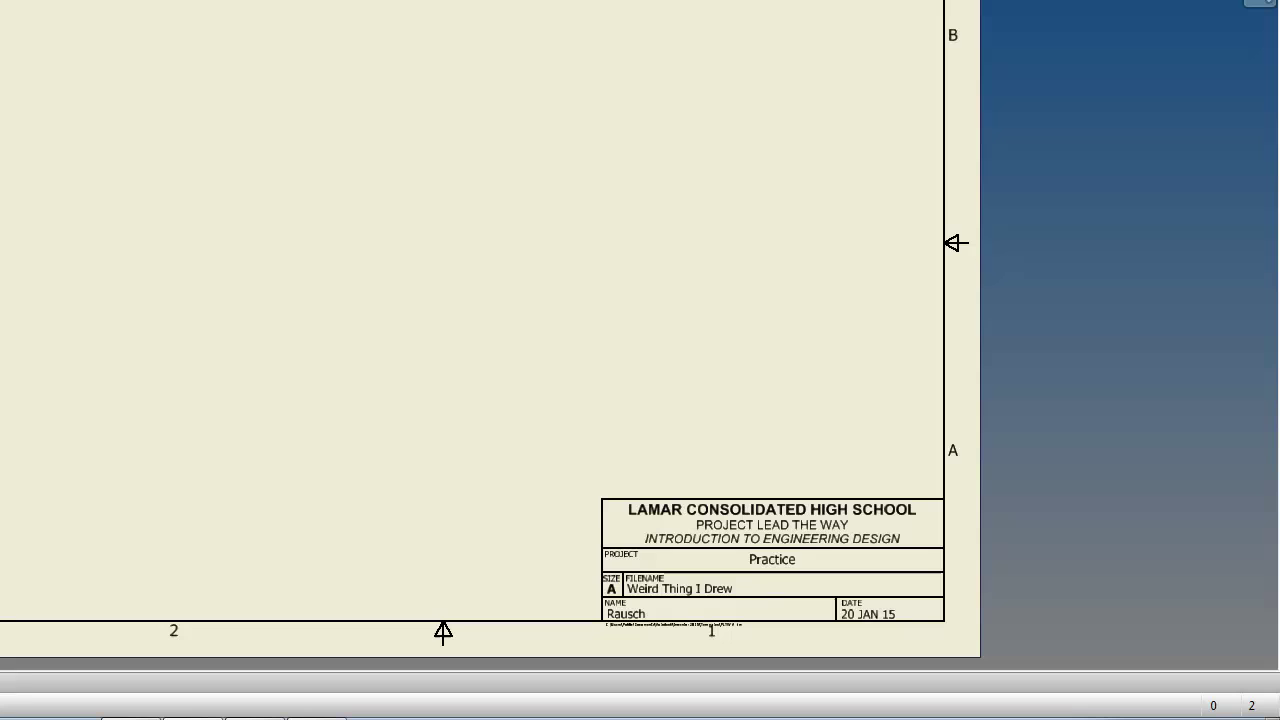
pyautogui.click(185, 427)
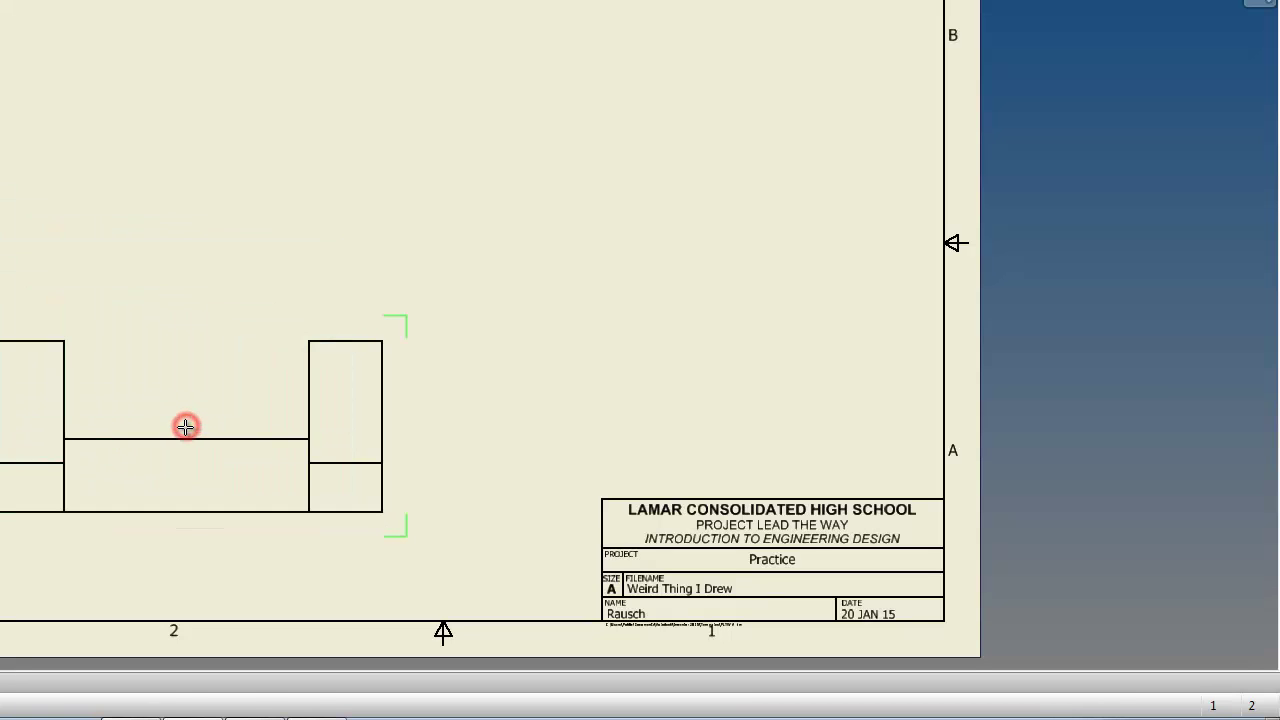
pyautogui.click(170, 66)
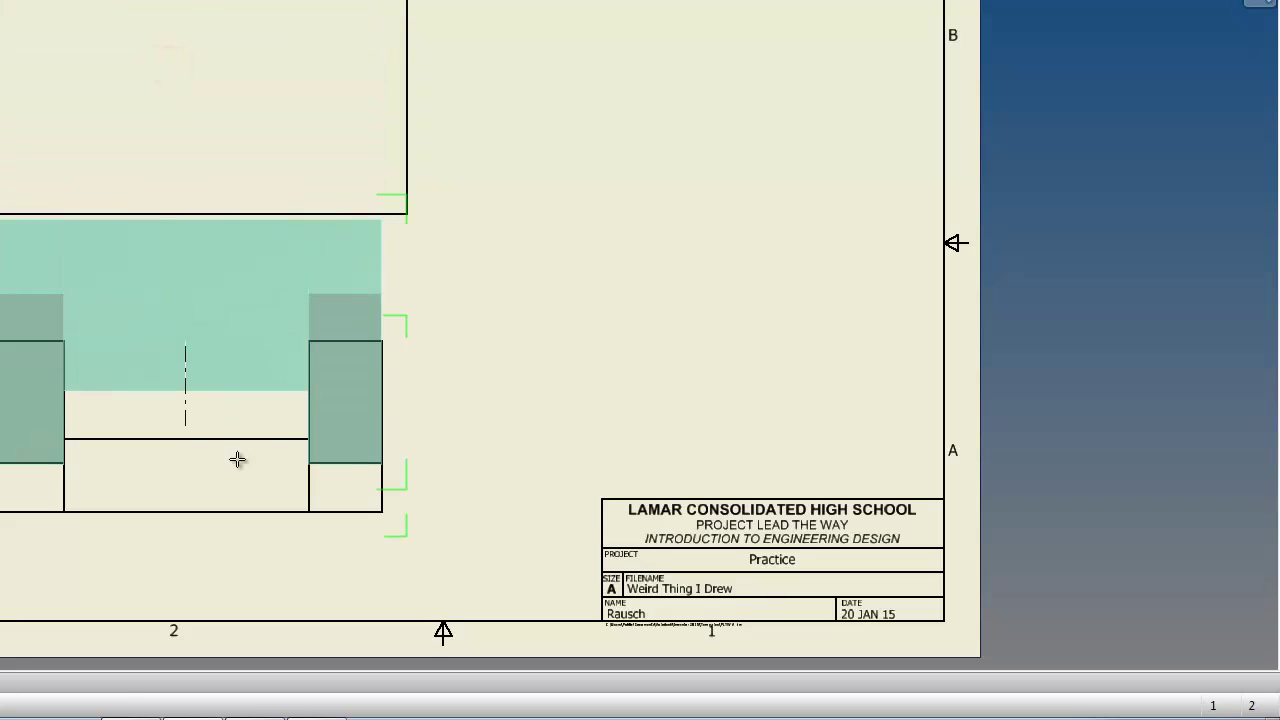
pyautogui.click(617, 409)
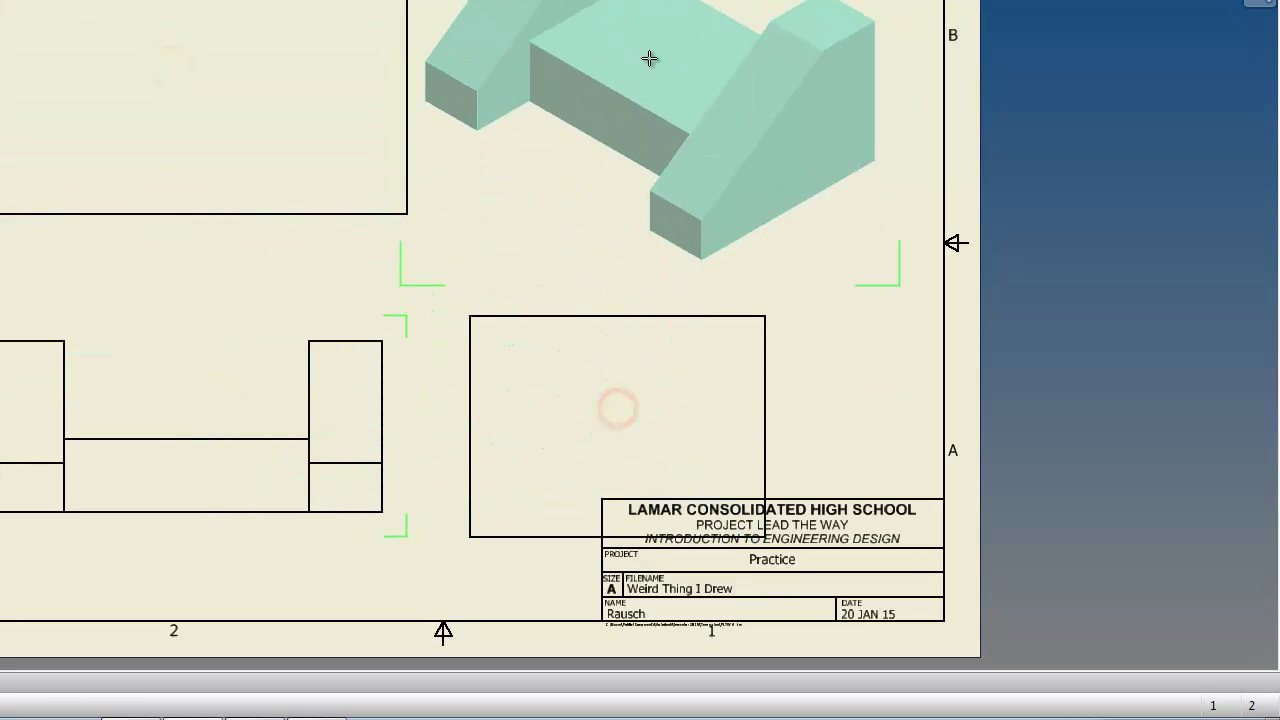
pyautogui.click(657, 63)
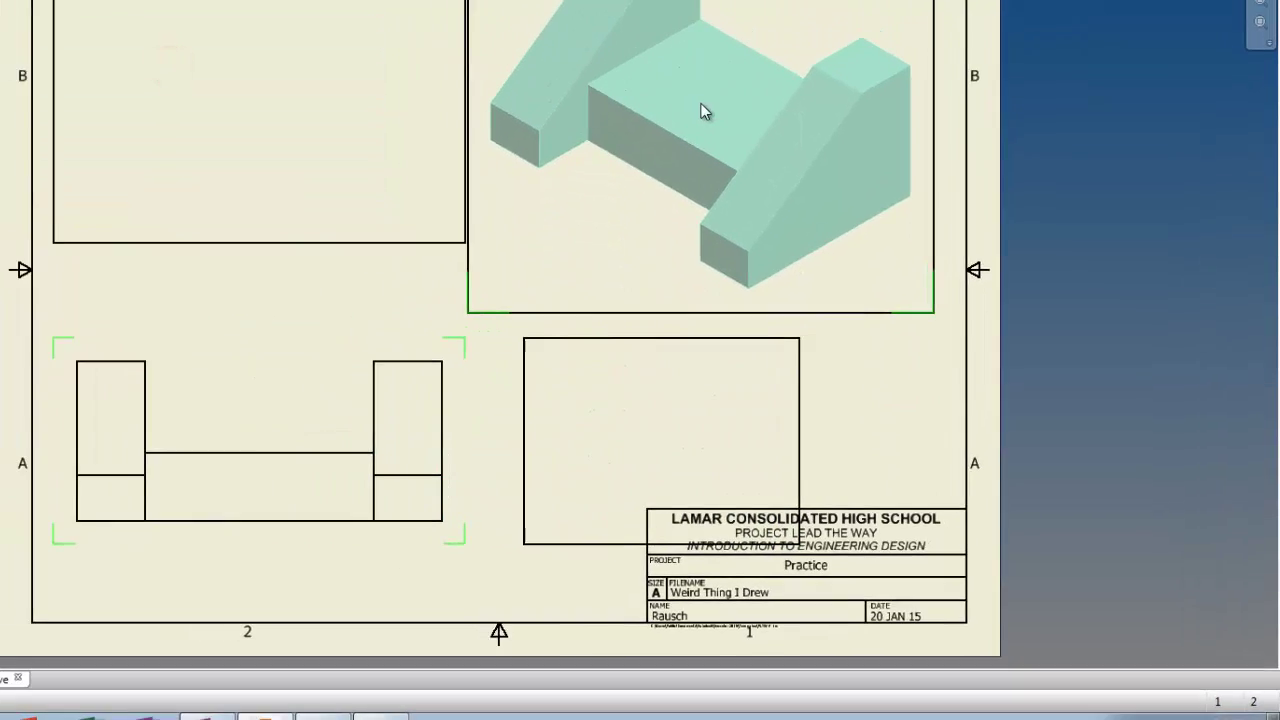
pyautogui.rightClick(704, 110)
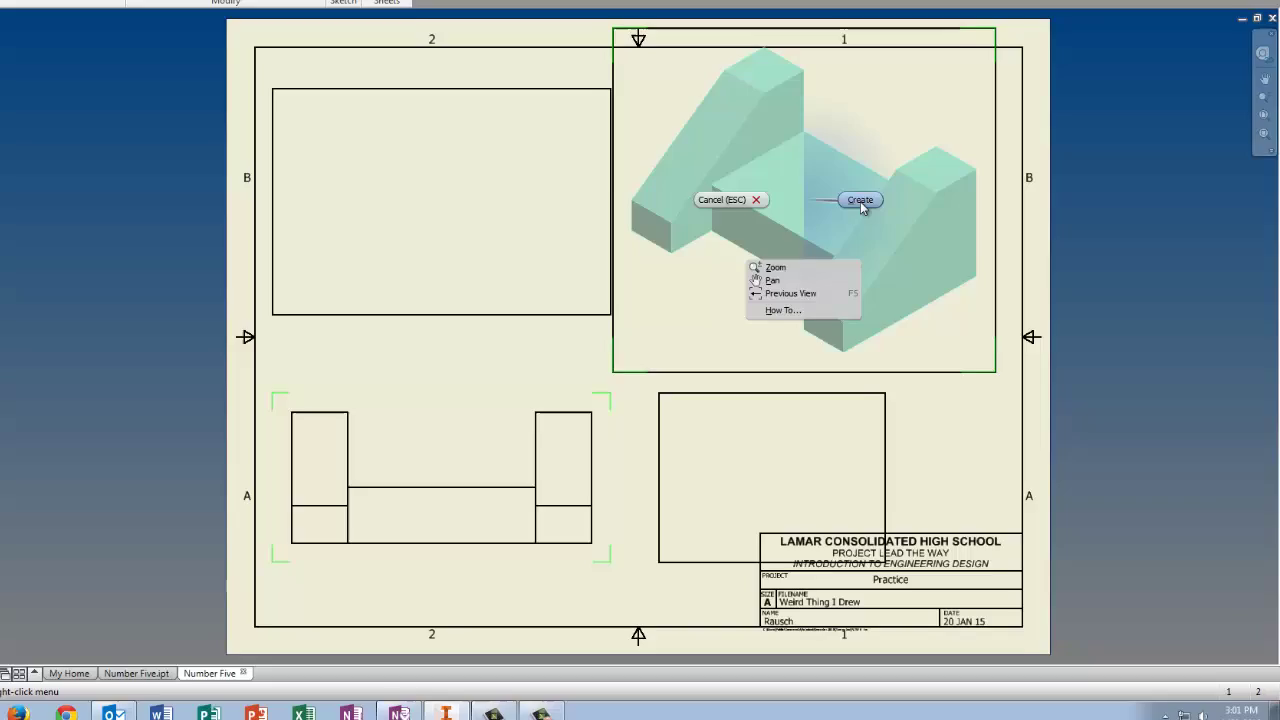
pyautogui.click(760, 108)
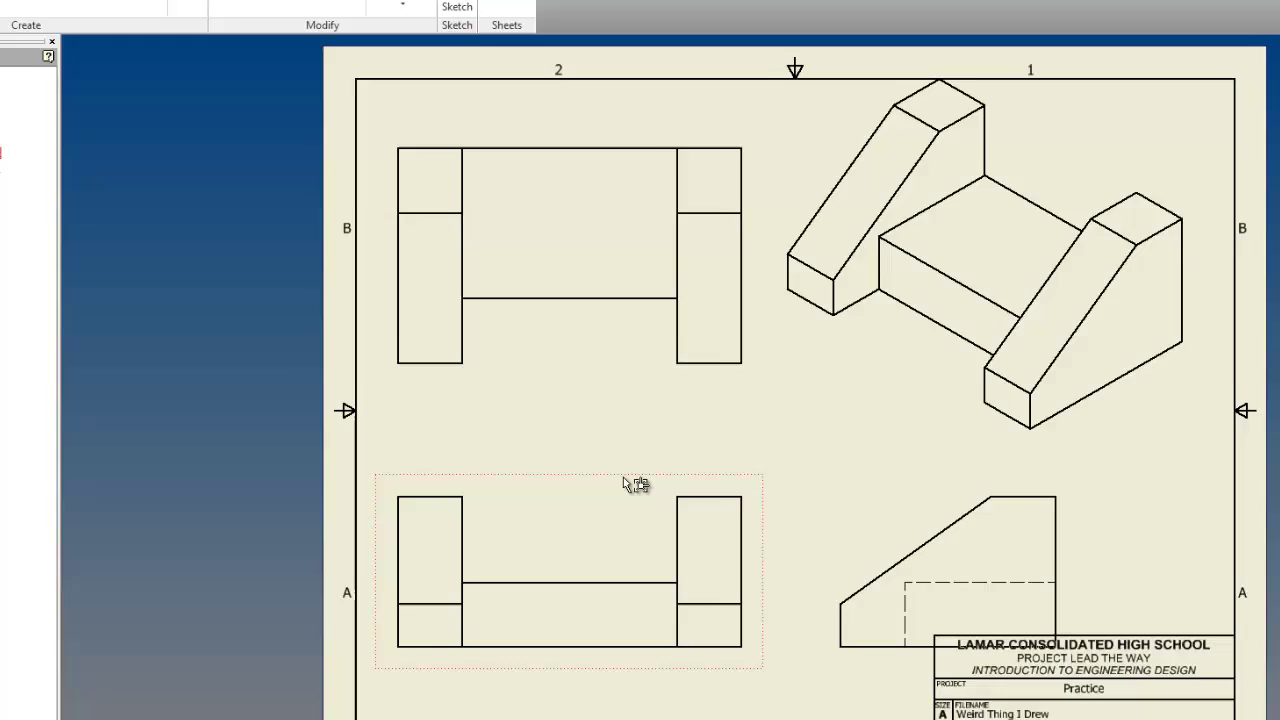
# - Scale the base view to 0.75 and move the front view up toward the top view
pyautogui.click(591, 430)
pyautogui.doubleClick(641, 508)
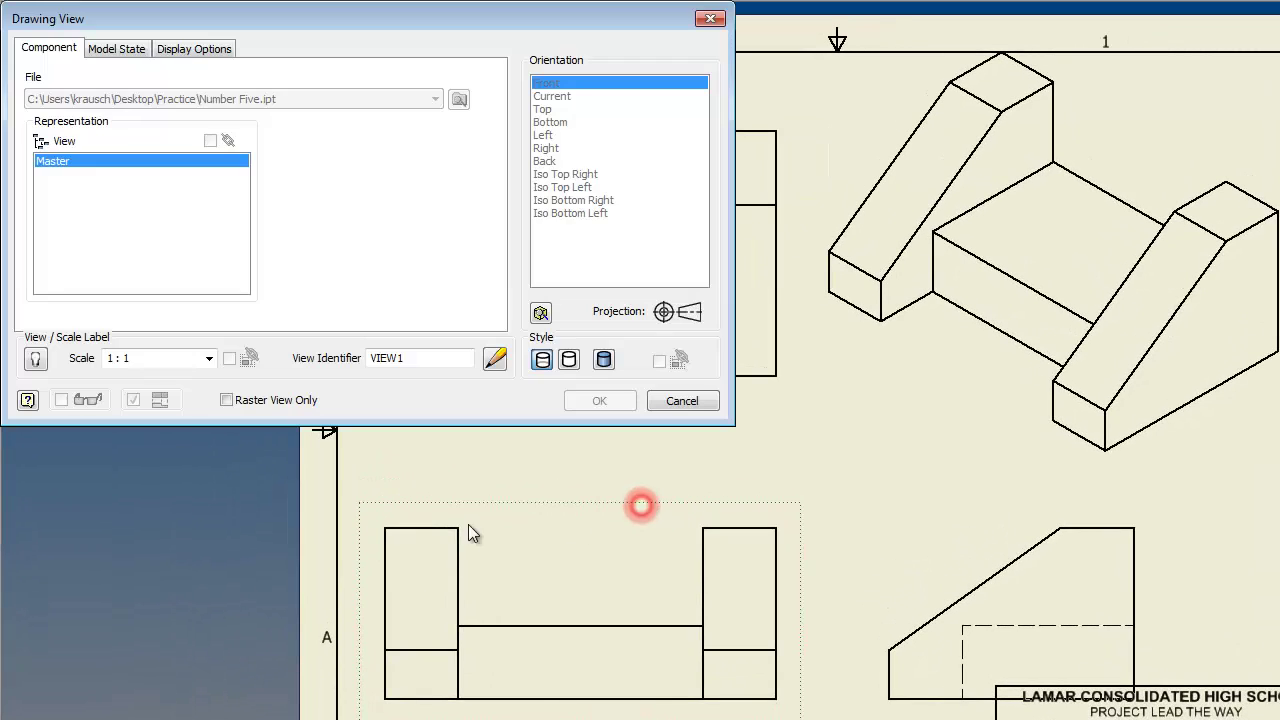
pyautogui.doubleClick(186, 357)
pyautogui.write('.75')
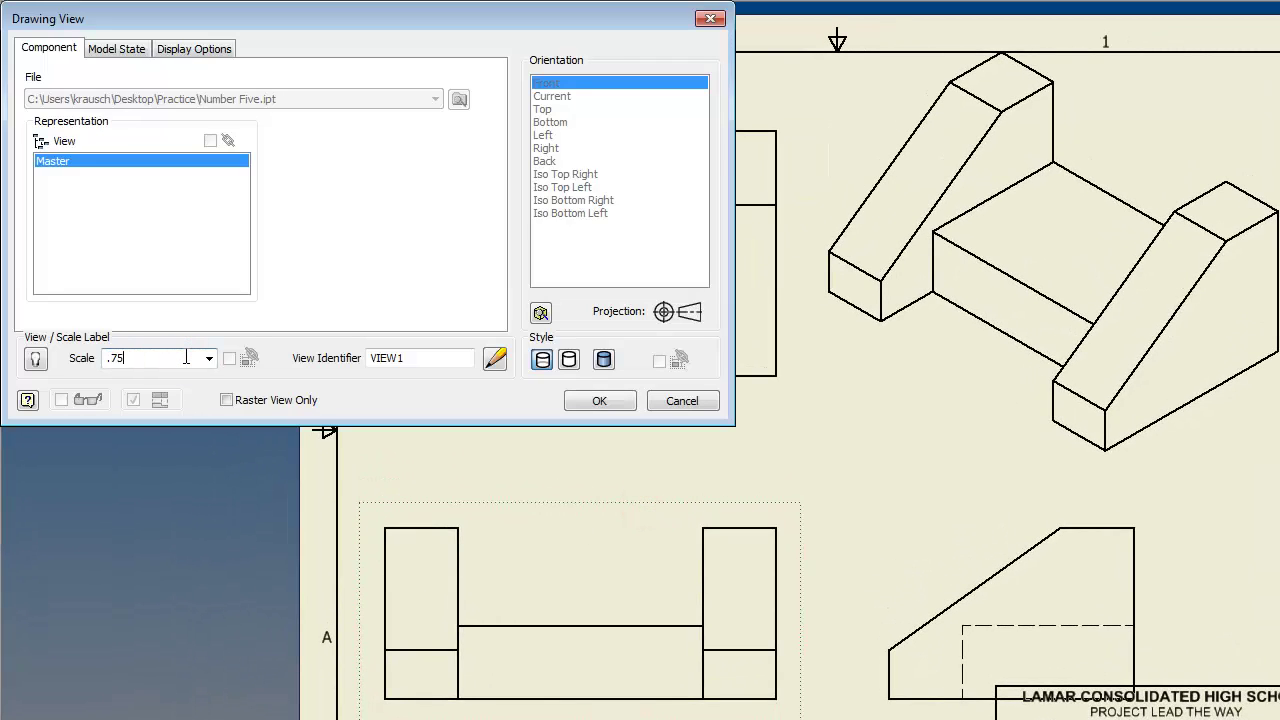
pyautogui.press('Return')
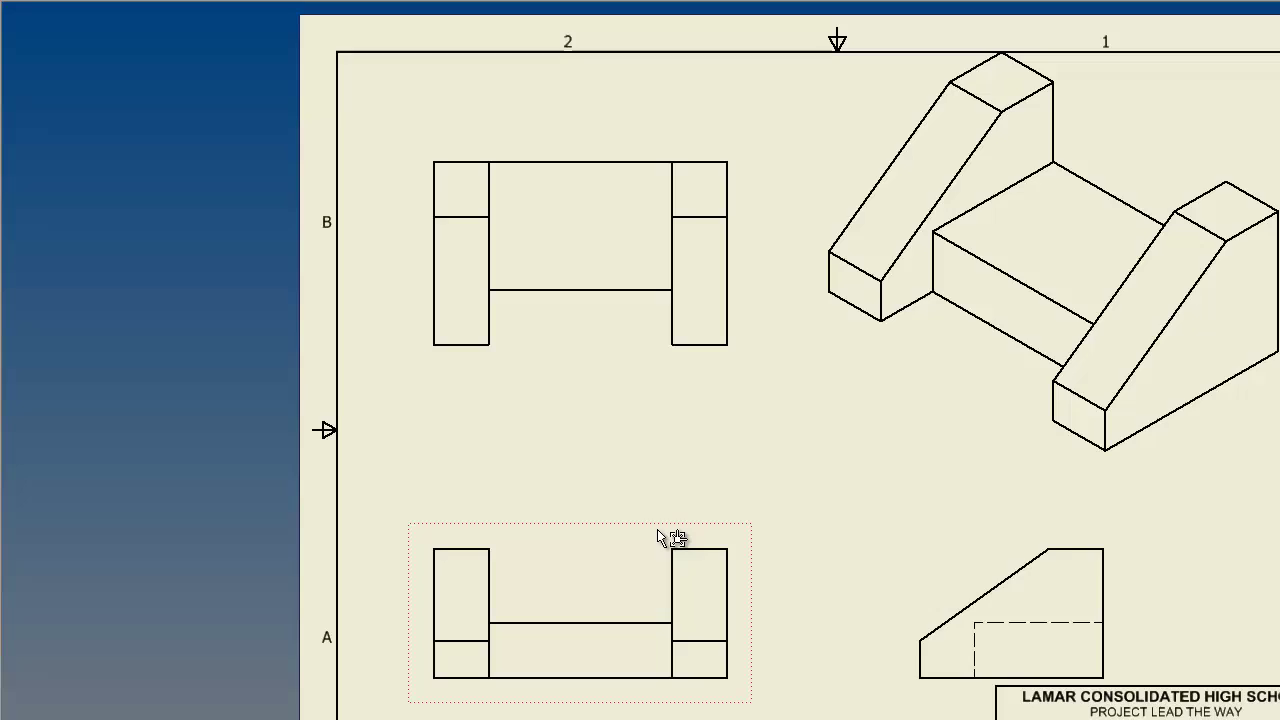
pyautogui.moveTo(657, 529); pyautogui.dragTo(656, 486)
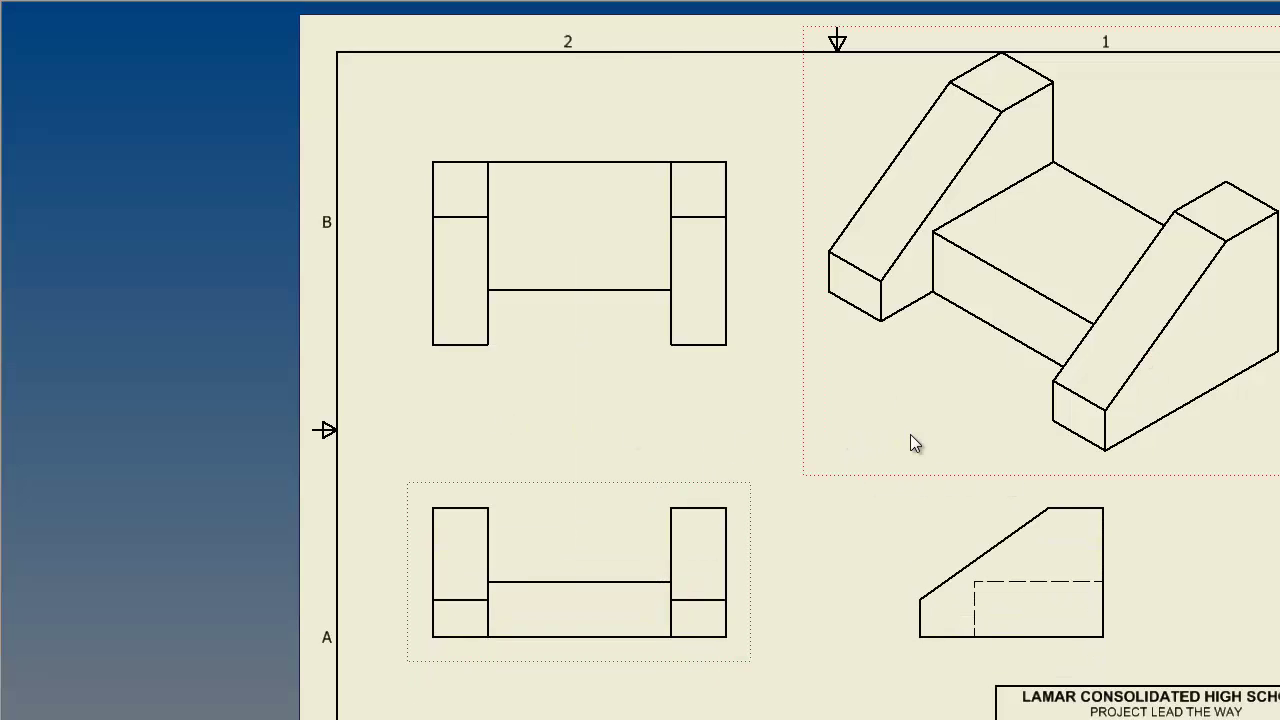
# - Set the isometric view to 0.75 scale with a shaded style
pyautogui.doubleClick(1010, 463)
pyautogui.moveTo(149, 357); pyautogui.dragTo(45, 362)
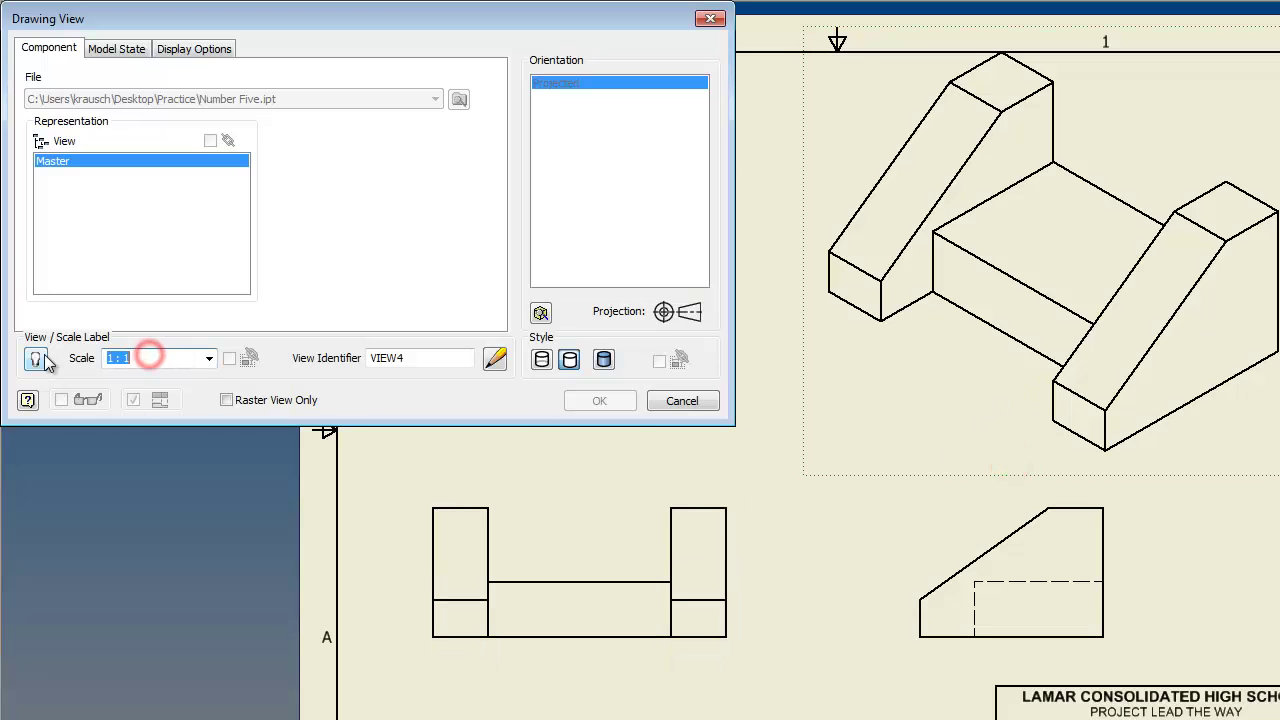
pyautogui.write('.75')
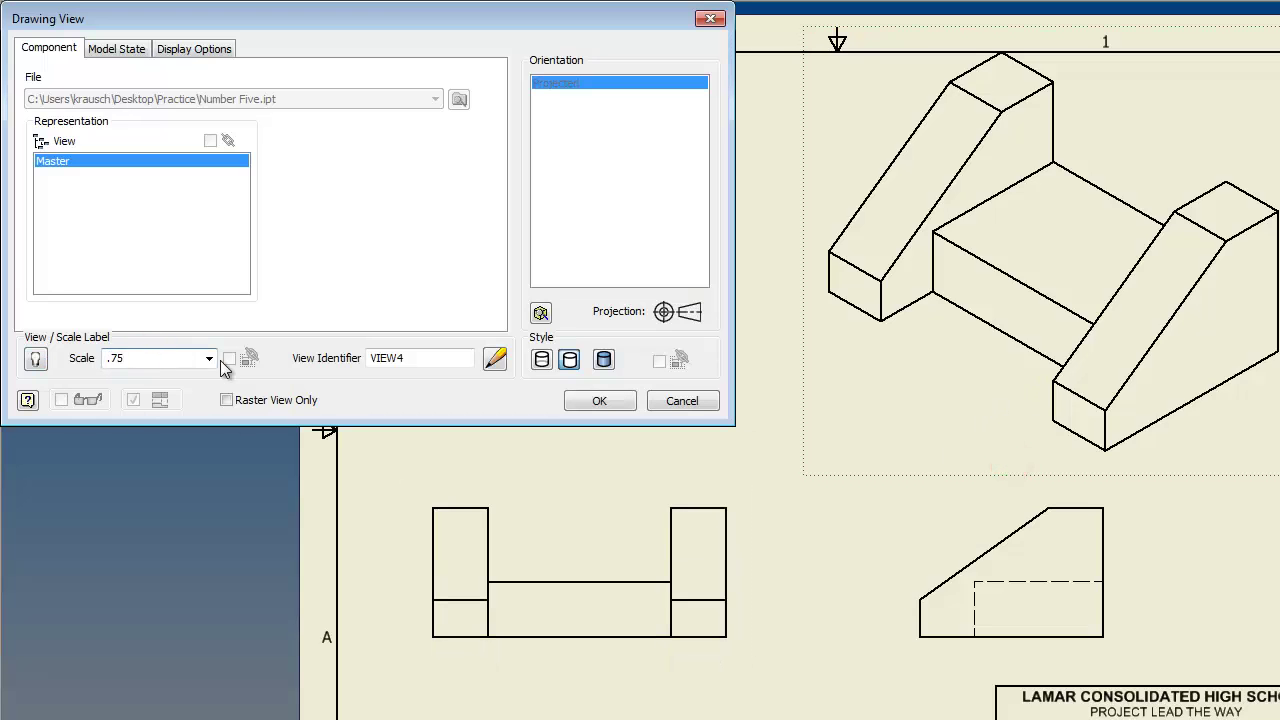
pyautogui.click(603, 359)
pyautogui.click(599, 400)
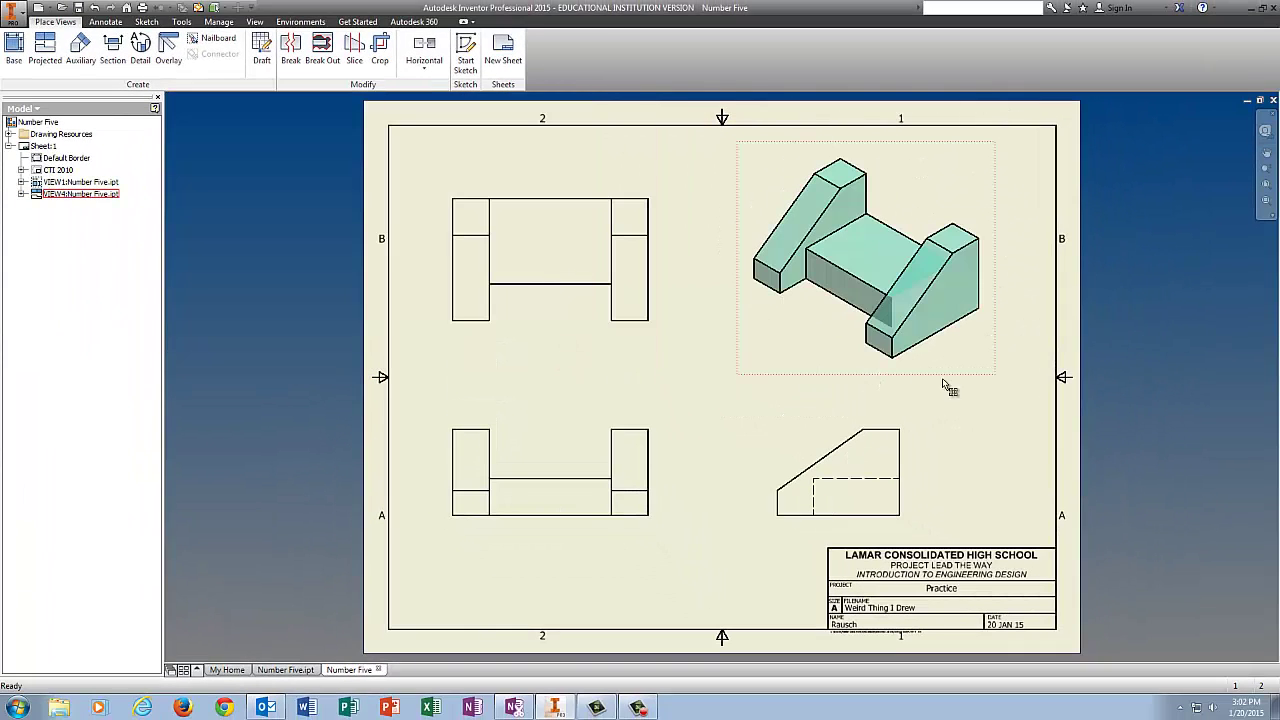